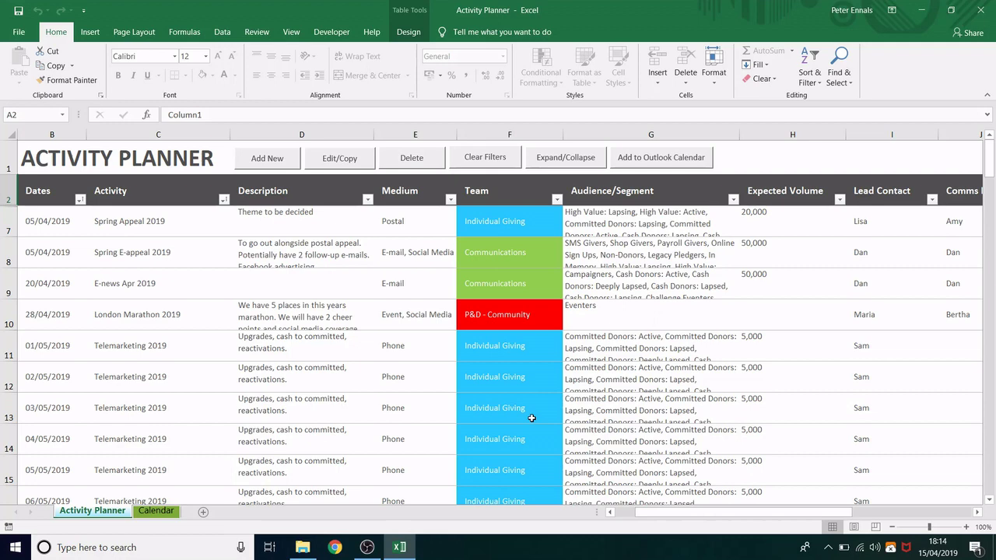
- Glance at the Calendar sheet, then return to the Activity Planner table
click(155, 513)
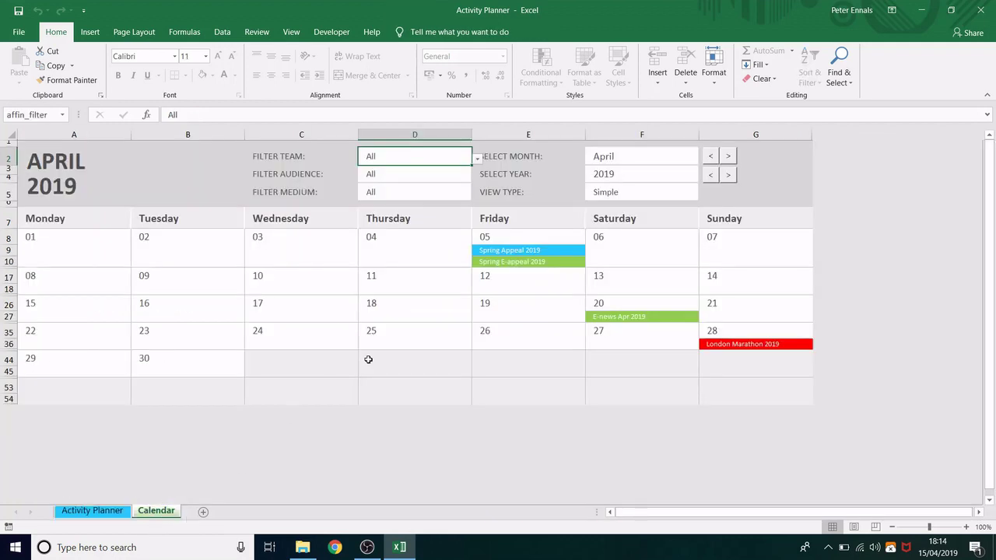
click(91, 510)
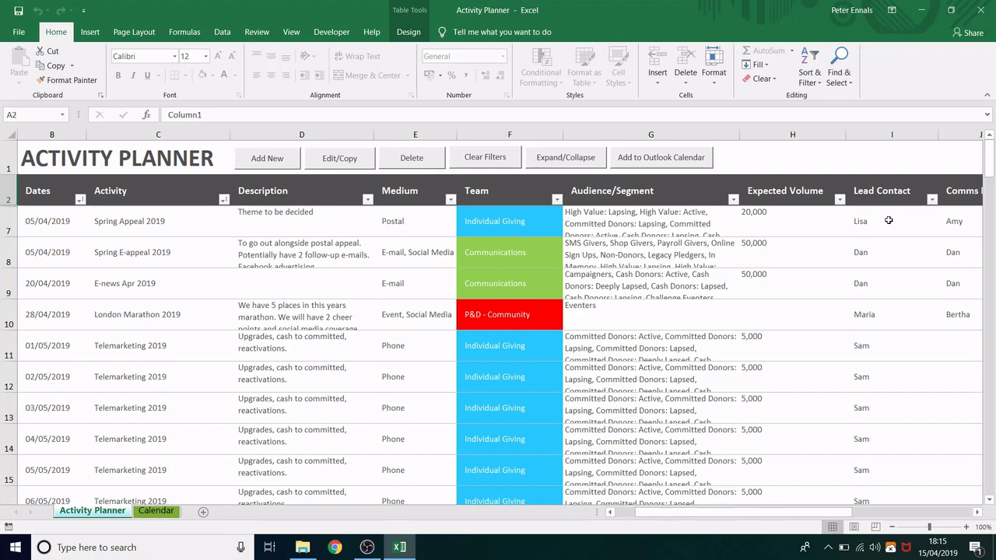
- Filter the Lead Contact column to a single contact, Dan
click(932, 199)
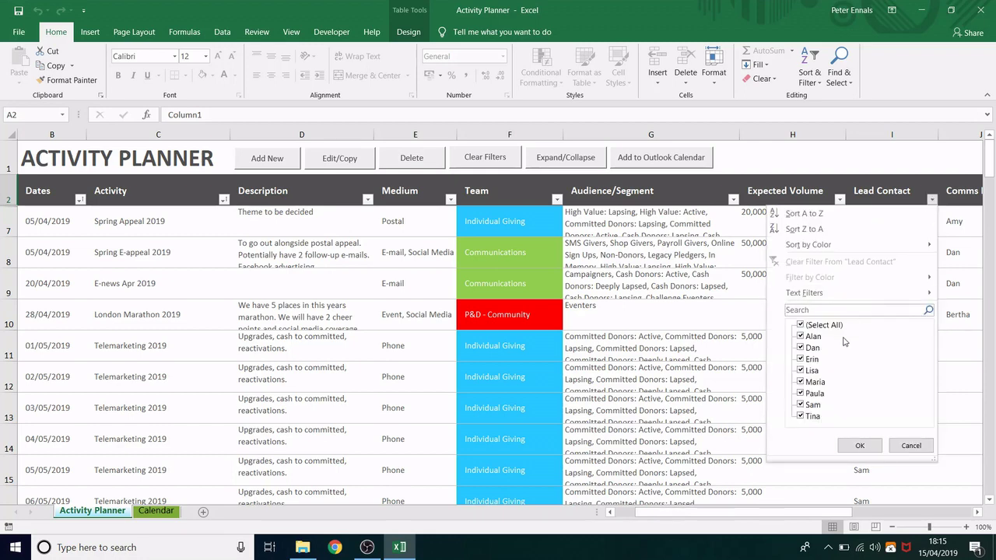
click(813, 325)
click(813, 349)
click(859, 445)
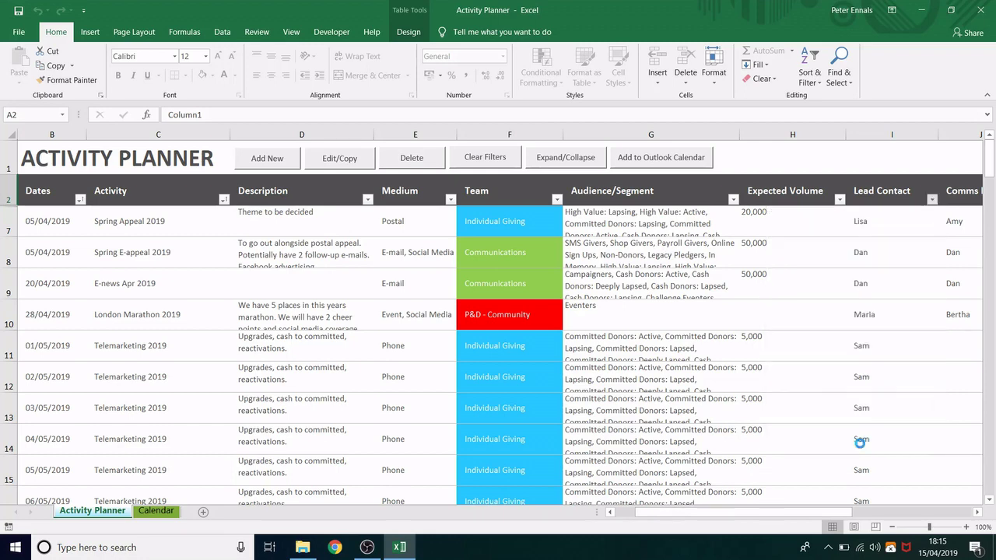
- Filter the Dates column to April and May 2019 only
click(79, 199)
click(65, 328)
click(26, 349)
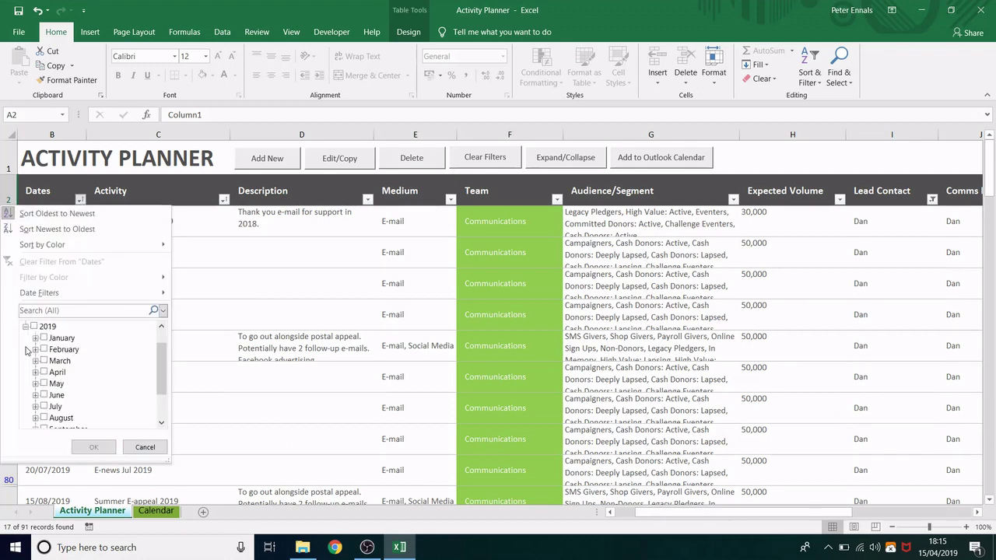
click(54, 373)
click(54, 384)
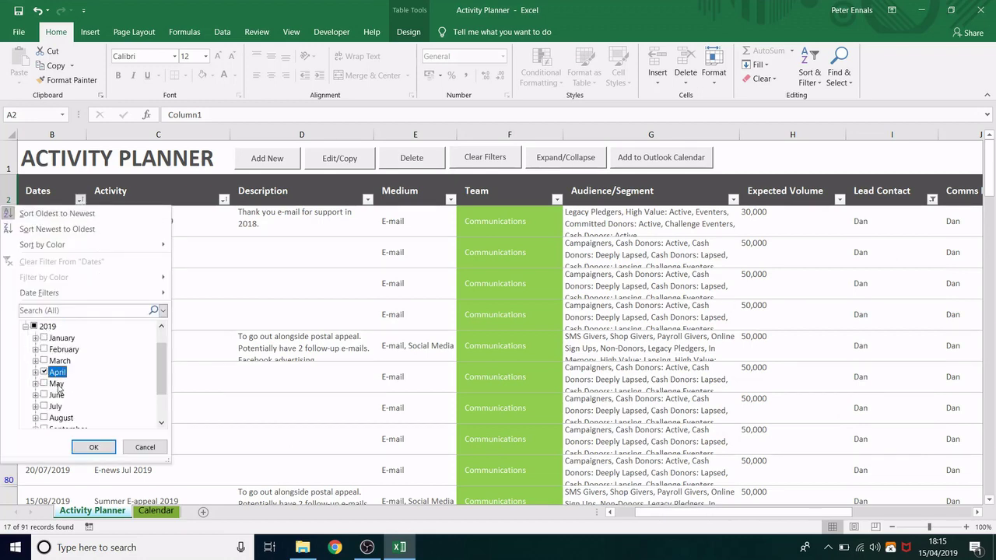
click(93, 447)
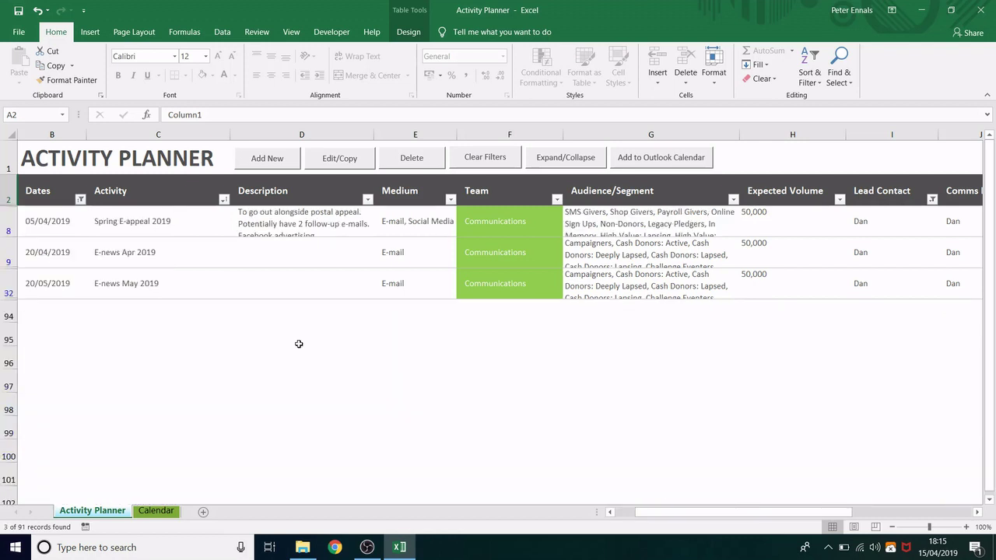
- Clear all filters and highlight the Spring Appeal 2019 and Telemarketing 2019 rows
click(482, 160)
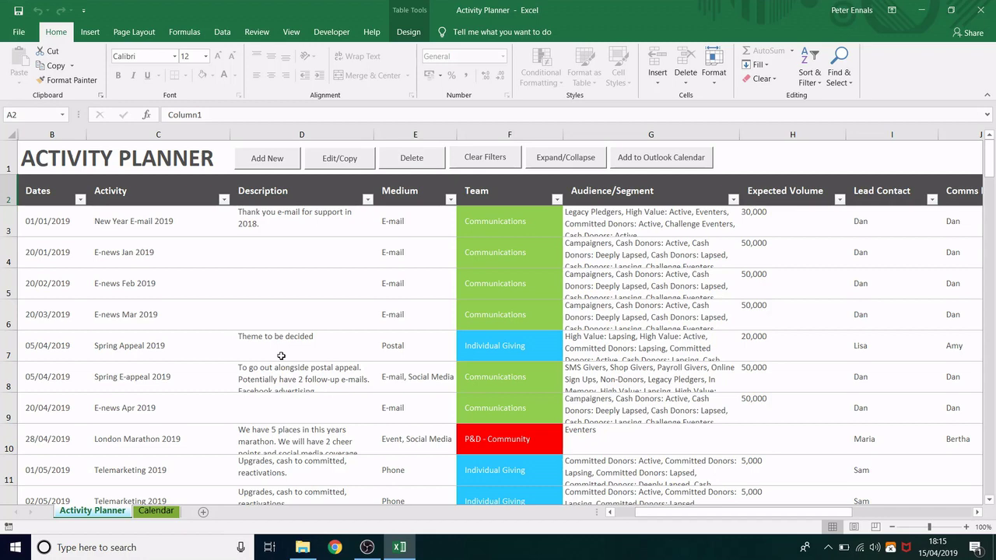
click(244, 350)
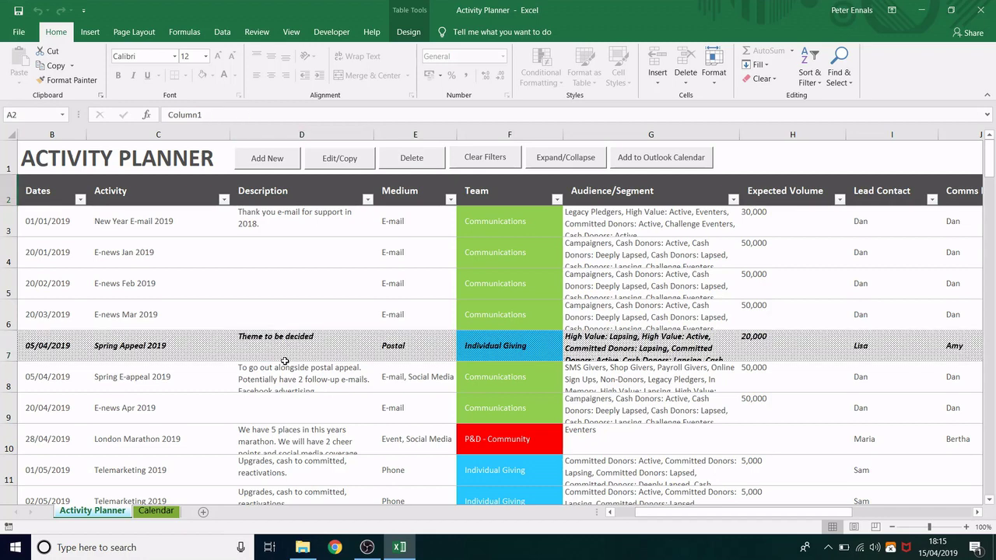
scroll(205, 342, down, 2)
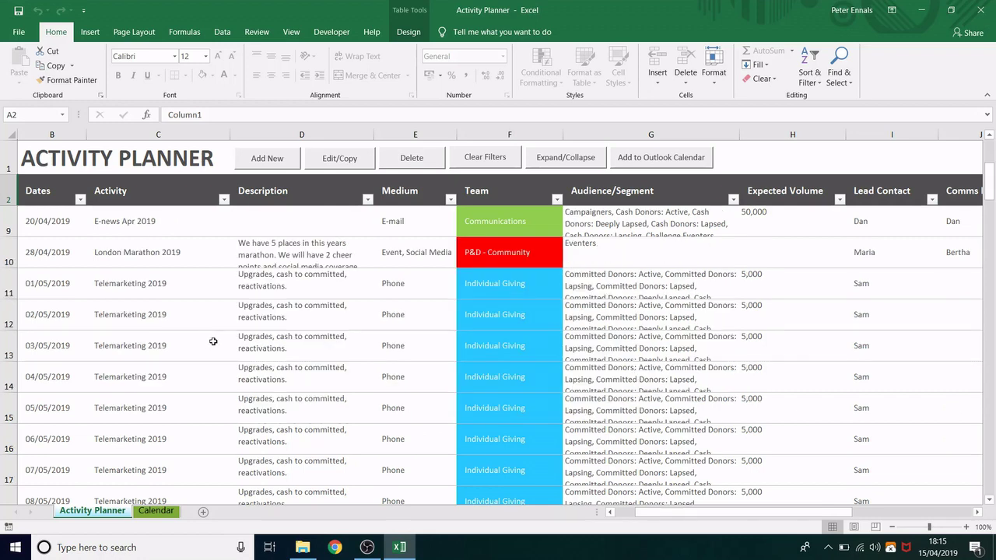
click(142, 317)
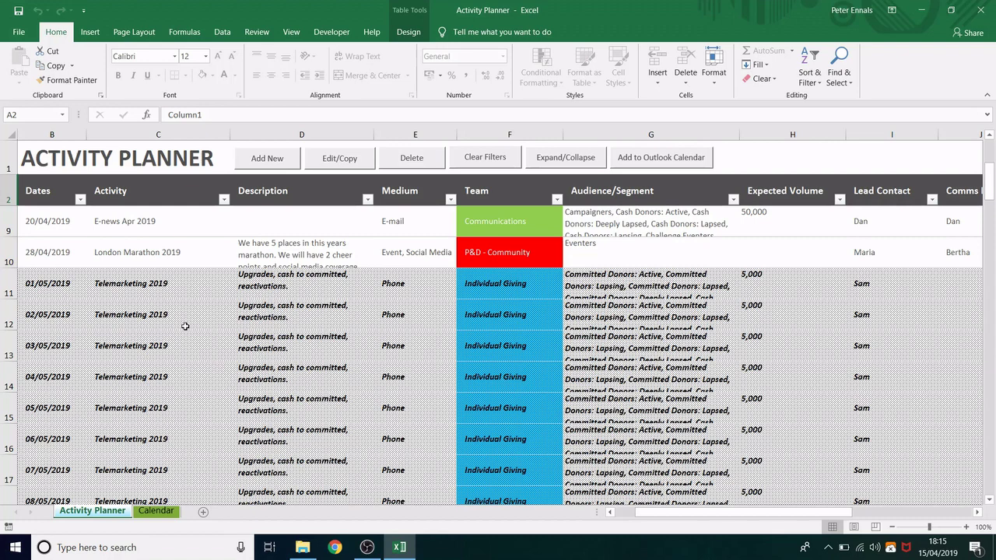
scroll(195, 322, up, 2)
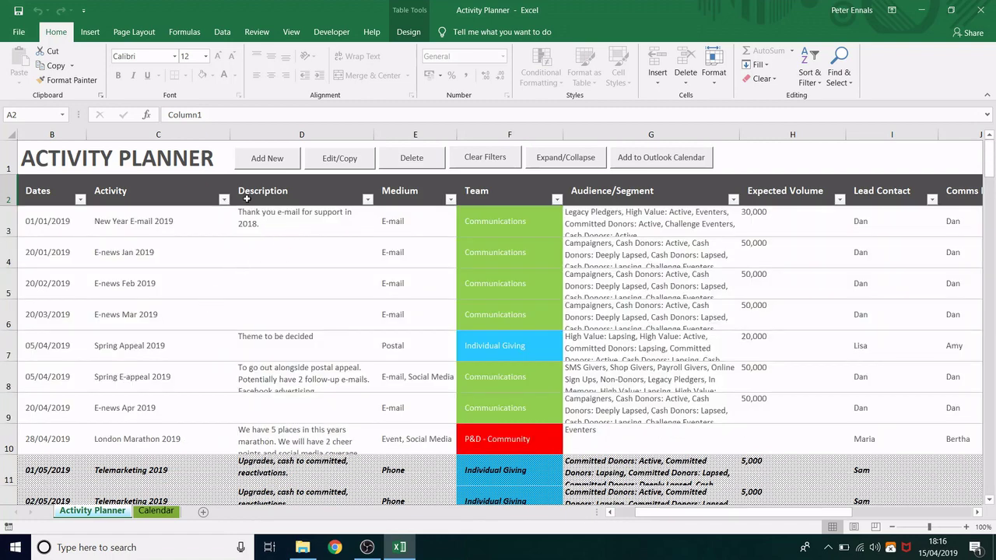
- Add a new activity 'Festival Stall' described as getting newsletter sign-ups and regular gifts
click(268, 162)
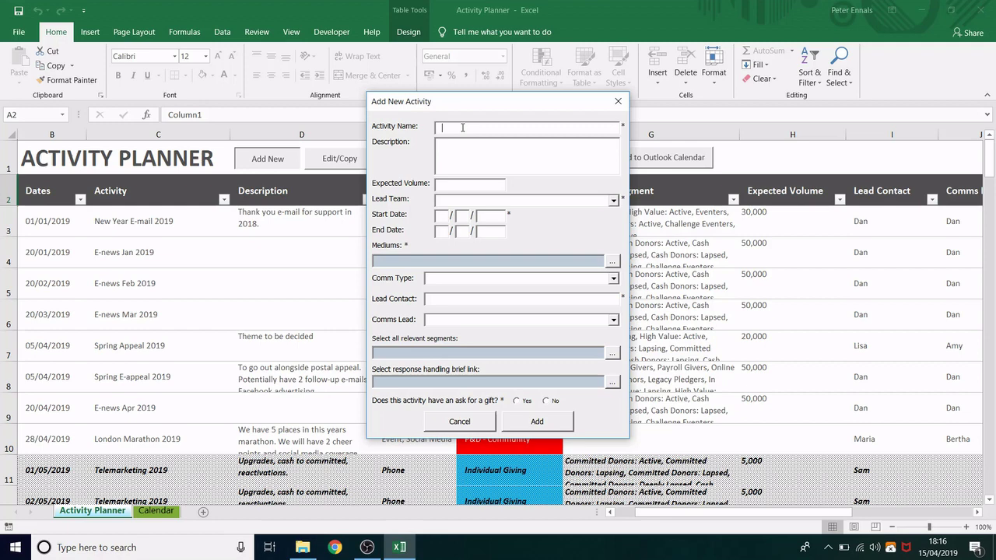
text(Festiv)
key(BackSpace)
key(BackSpace)
text(ival Sta)
text(To get)
text( people to)
text( sign)
text(-up newslette)
text(r and also)
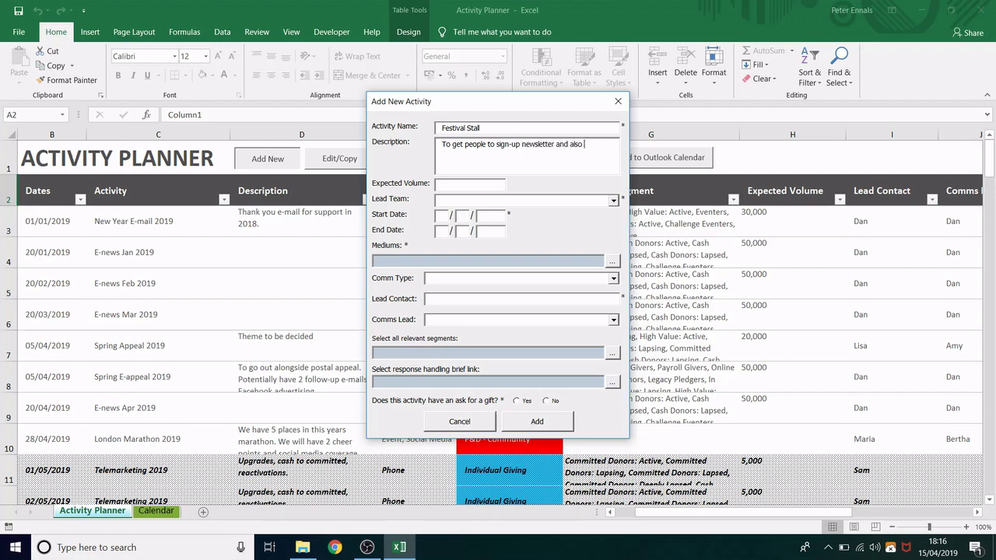
text( tos)
text(et up regular)
text( gifts.)
click(459, 182)
- Set lead team P&D - Community and dates 1/5/2019 to 2/5/19
click(500, 200)
click(614, 202)
click(490, 238)
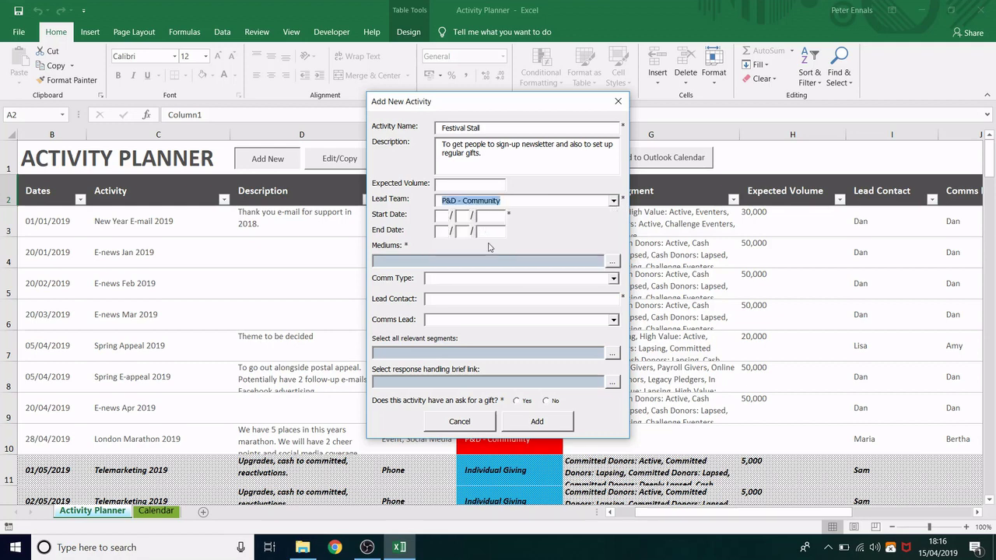
click(444, 219)
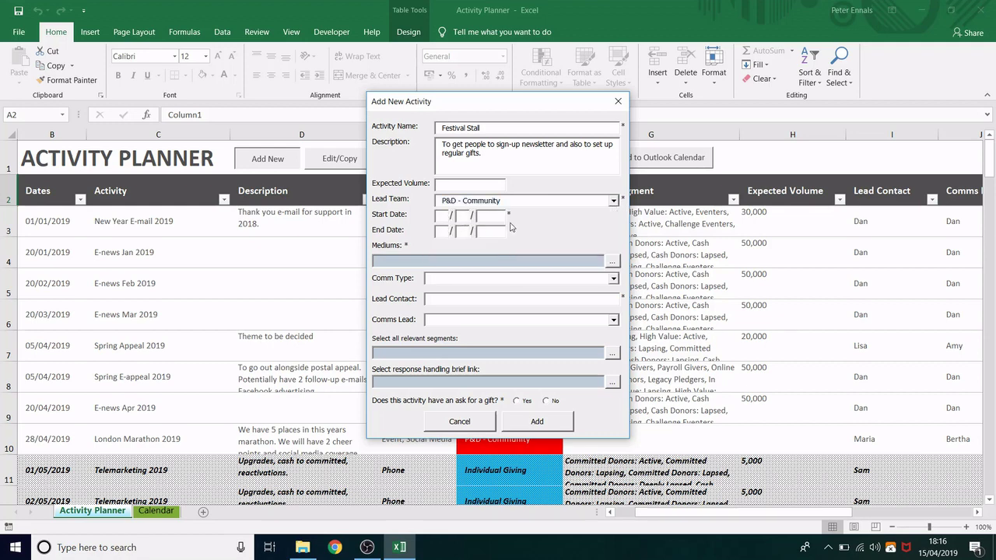
text(1)
text(5201)
text(9)
text(2)
text(519)
- Set the activity's medium to Event only
click(613, 262)
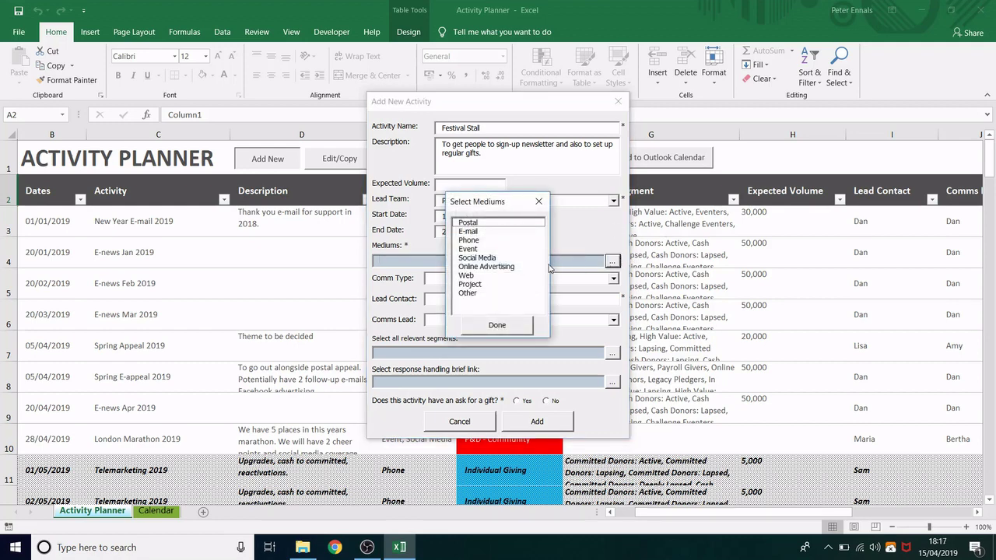
click(484, 258)
click(477, 277)
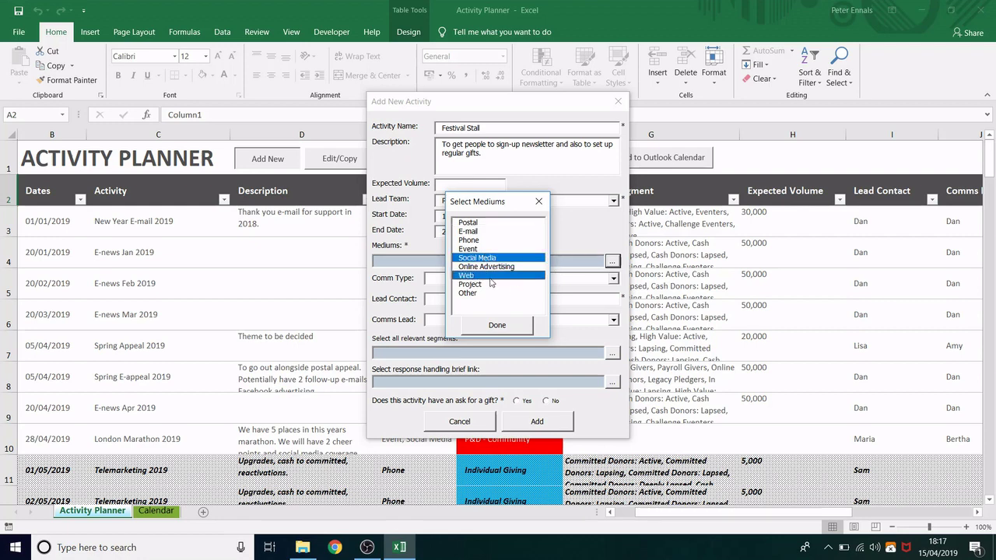
click(489, 277)
click(478, 258)
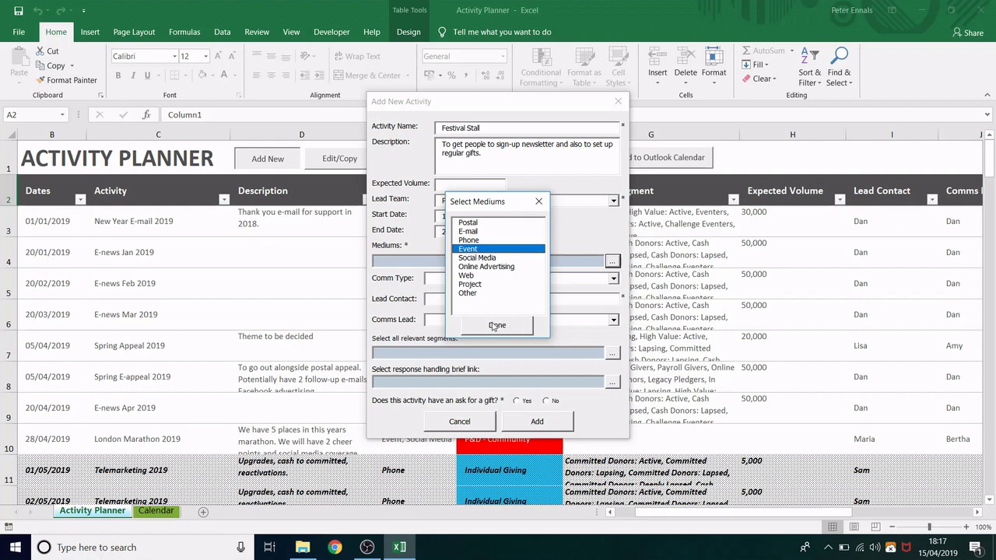
click(496, 326)
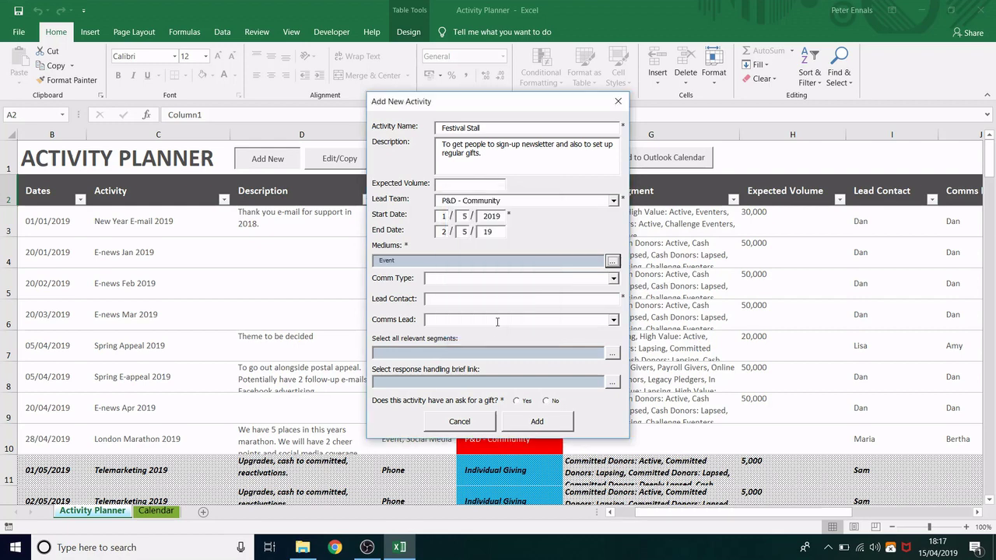
- Choose Event as communication type and enter Pete as lead contact
click(614, 278)
click(459, 288)
text(Pe)
text(te)
- Make Cold the Festival Stall activity's only audience segment
click(524, 354)
click(613, 353)
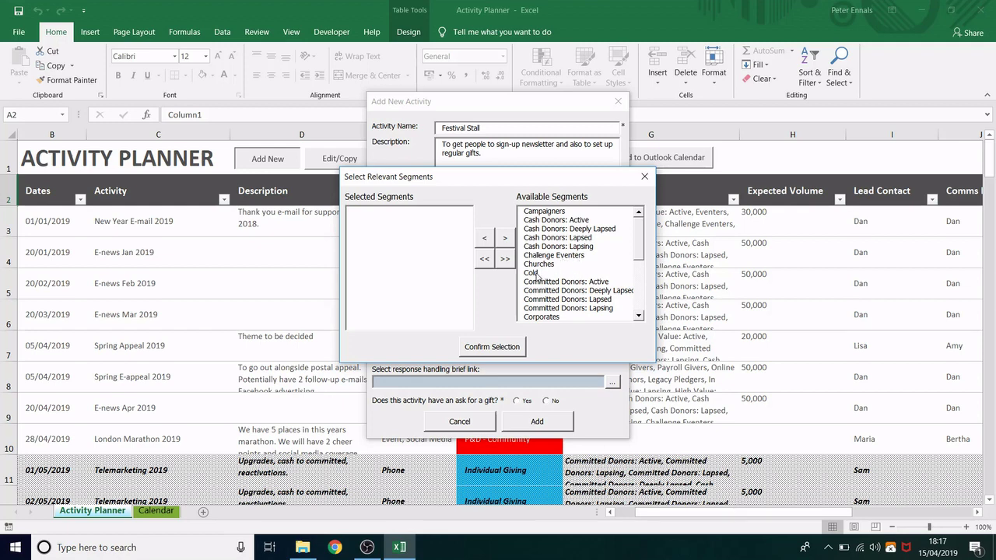
click(543, 273)
click(559, 291)
click(559, 308)
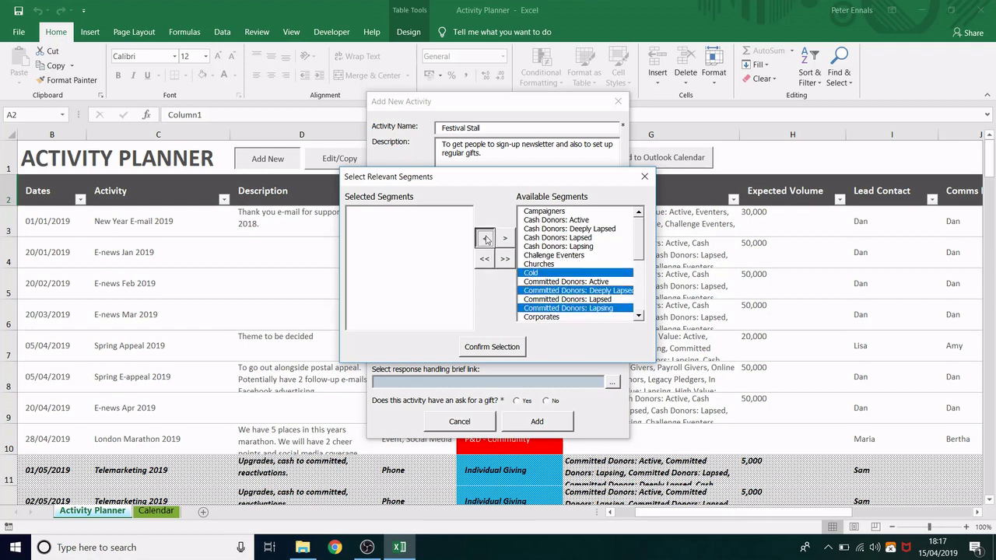
click(484, 237)
click(420, 220)
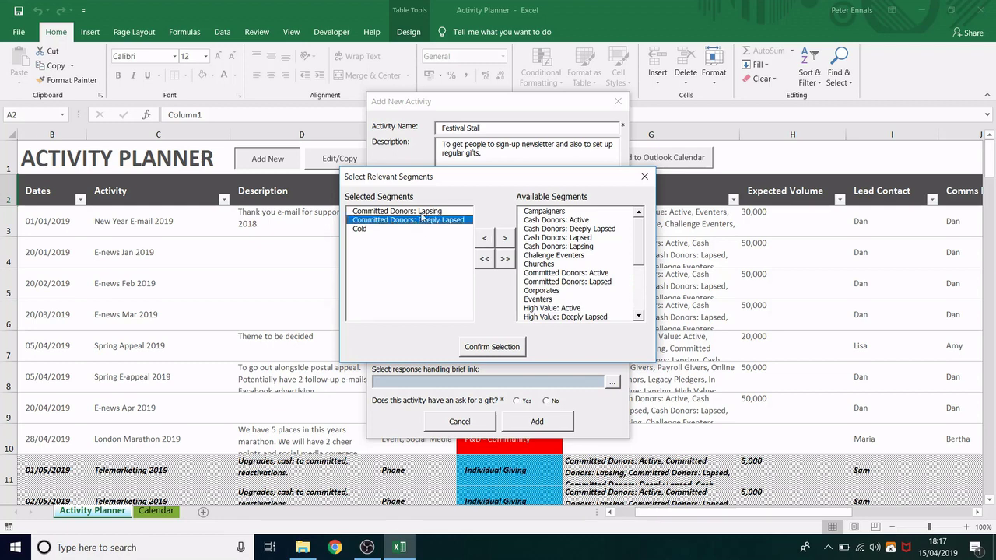
click(504, 239)
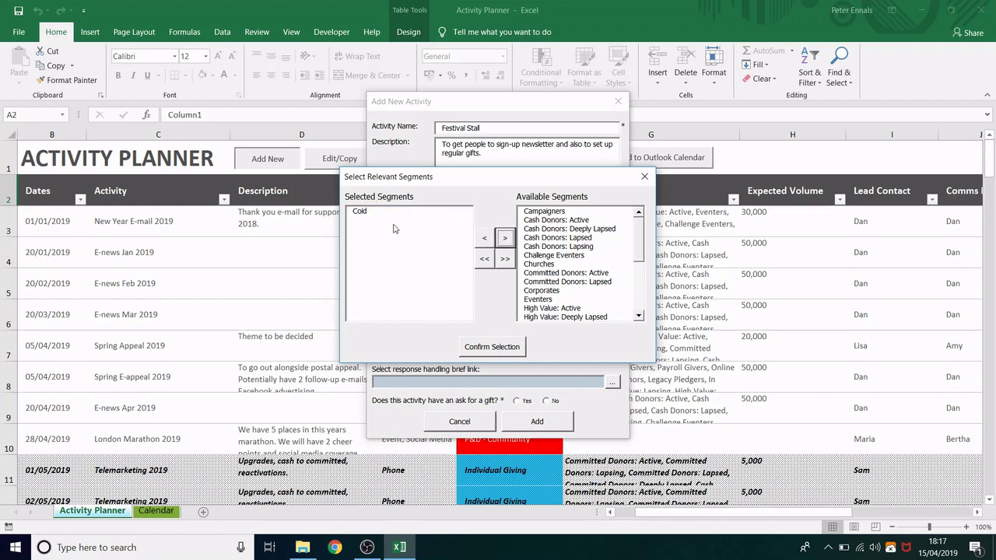
click(508, 351)
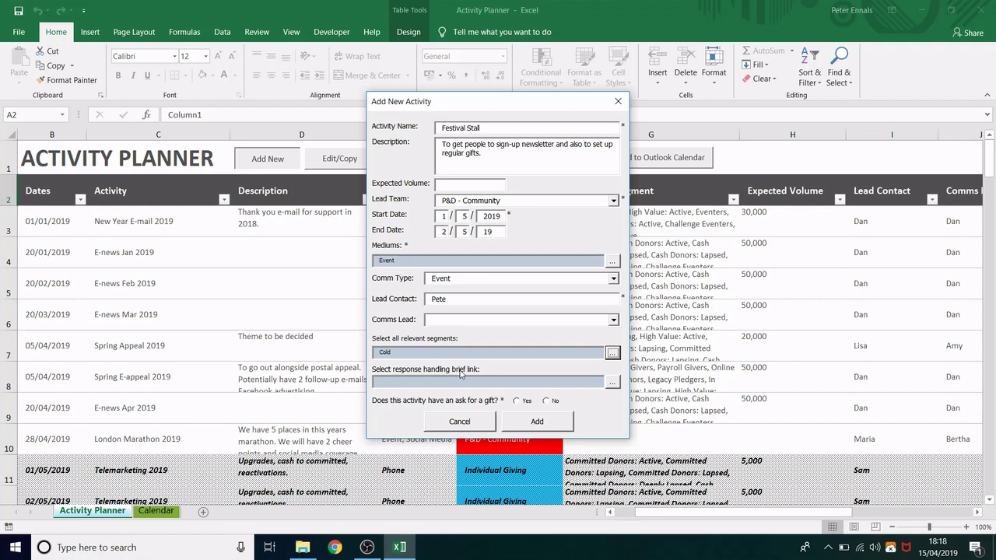
click(476, 381)
click(613, 383)
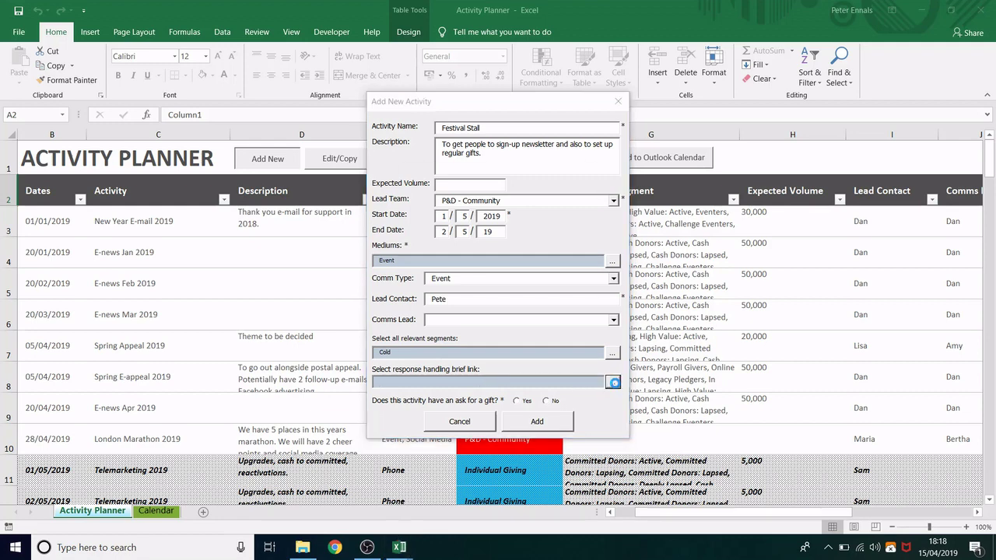
scroll(558, 282, down, 2)
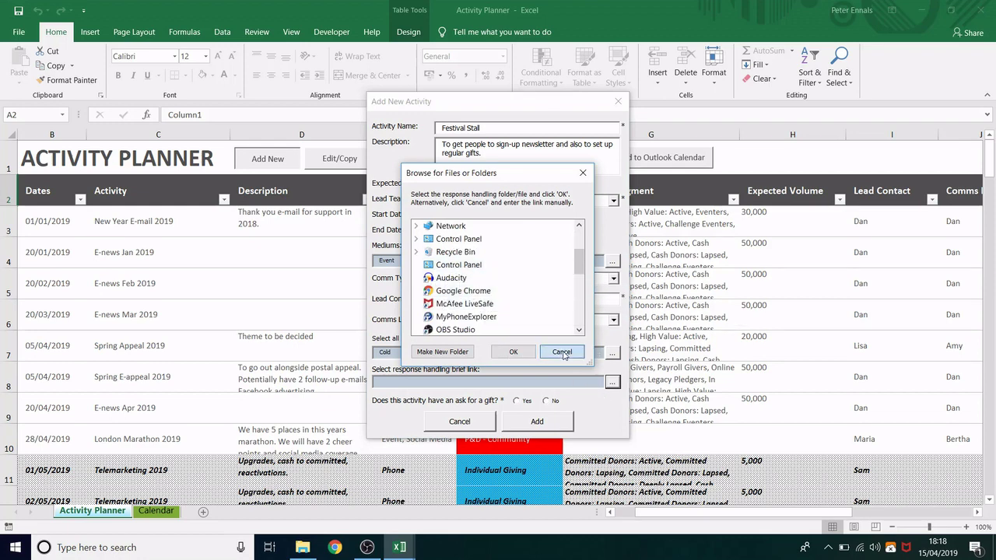
click(560, 352)
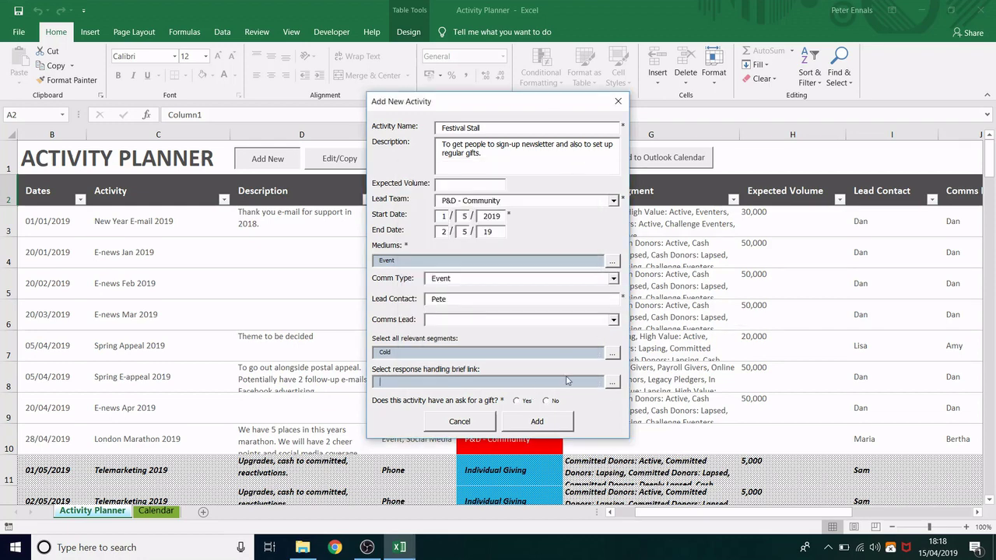
text(https:)
text(//www.google.com)
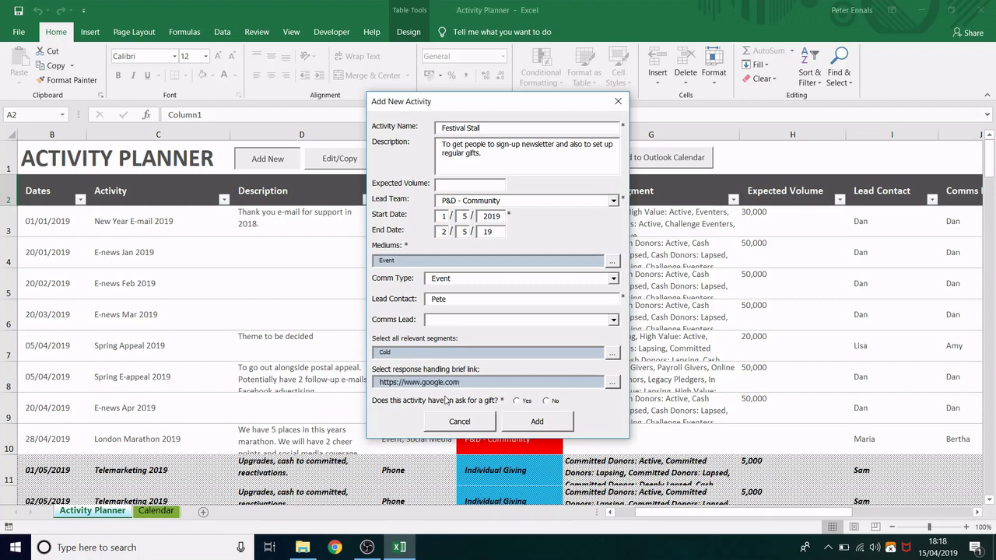
click(517, 401)
- Add Festival Stall to the planner and view it on the May 2019 calendar
click(538, 424)
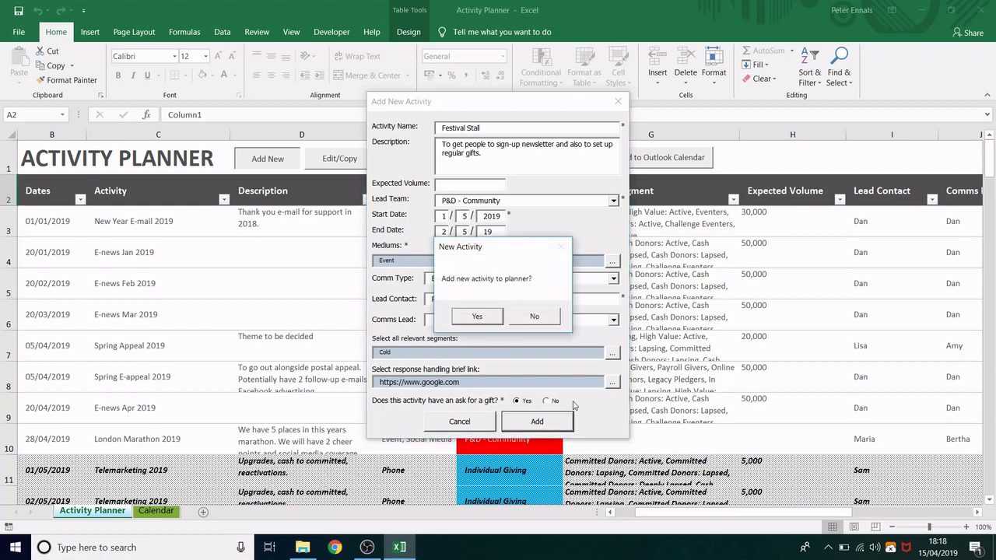
click(489, 316)
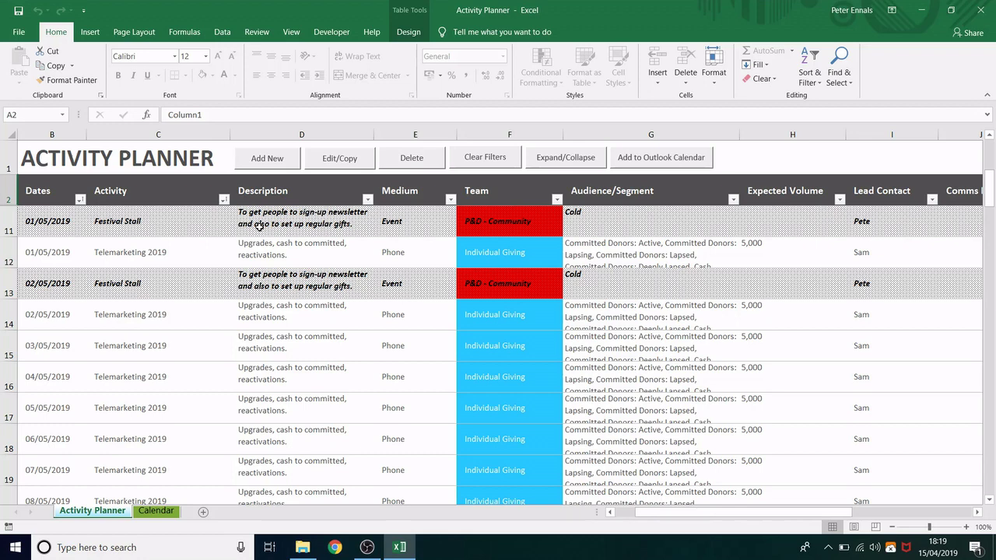
click(298, 282)
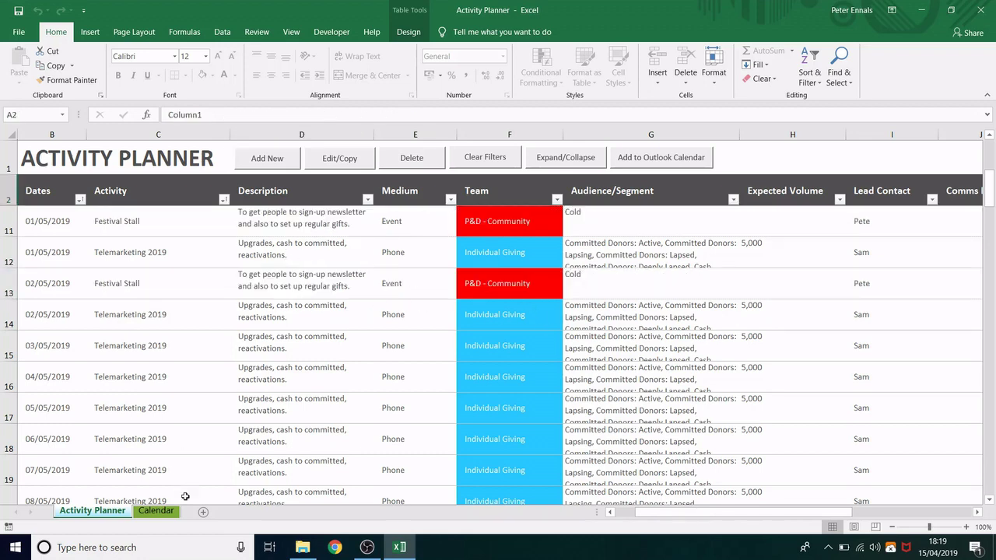
click(156, 514)
click(728, 157)
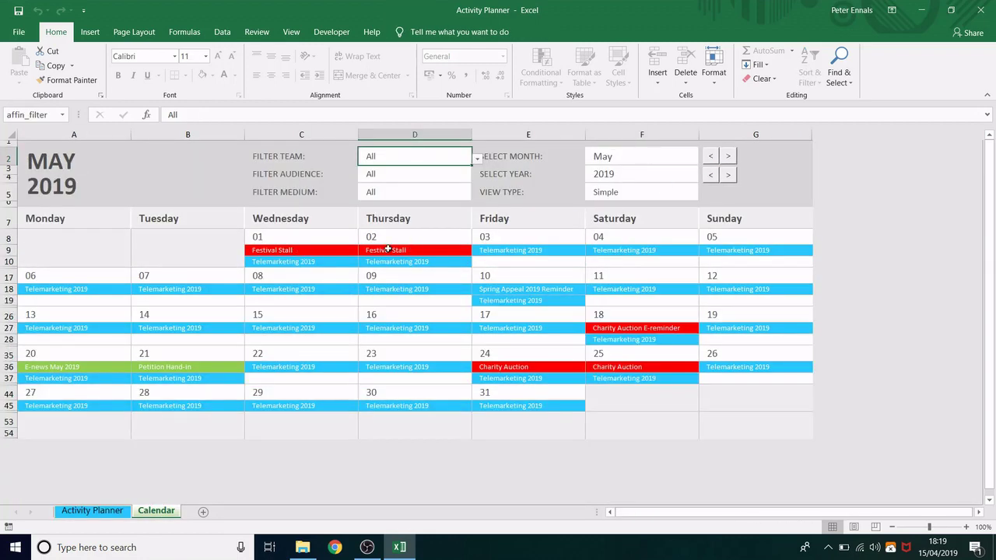
- On the Activity Planner sheet, scroll to the Festival Stall rows and select cell C11
click(92, 511)
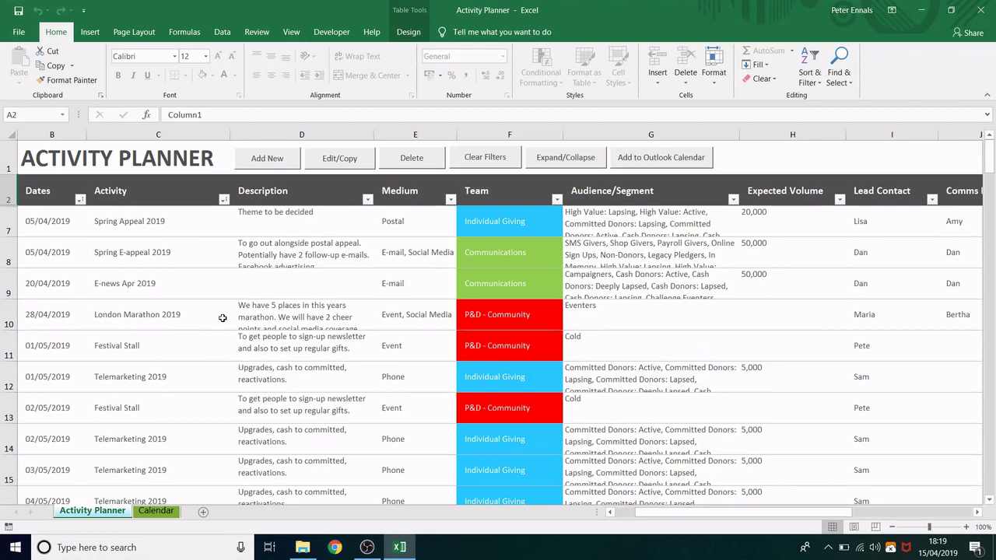
scroll(226, 319, down, 1)
scroll(228, 321, down, 1)
scroll(230, 325, up, 1)
scroll(243, 317, down, 2)
scroll(248, 319, down, 3)
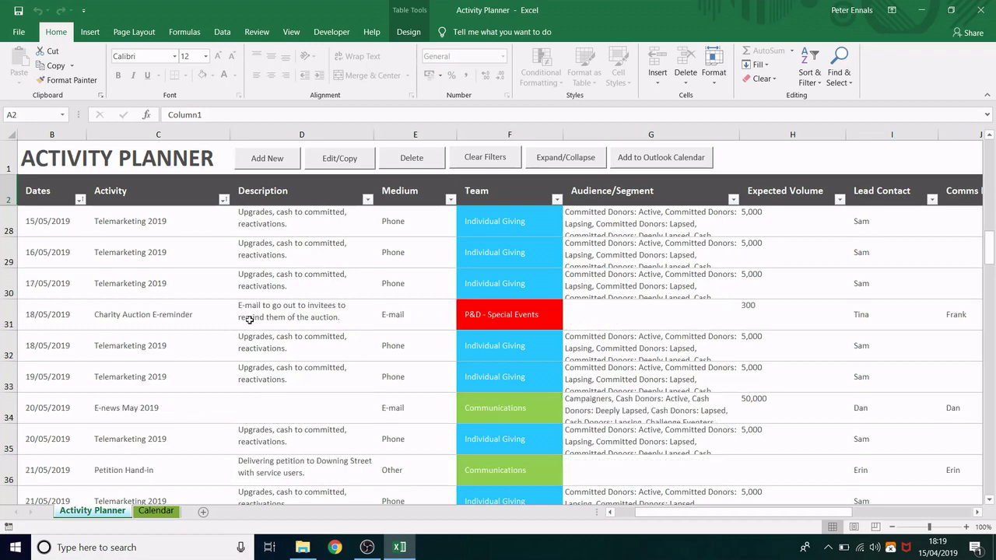
scroll(255, 320, down, 2)
scroll(206, 324, up, 2)
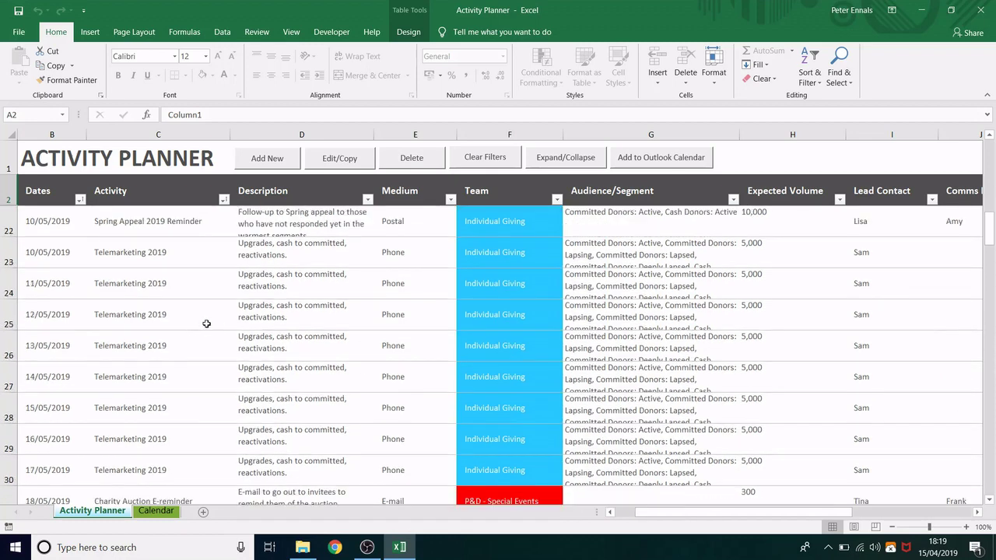
scroll(207, 323, up, 1)
scroll(206, 324, up, 2)
scroll(207, 323, up, 2)
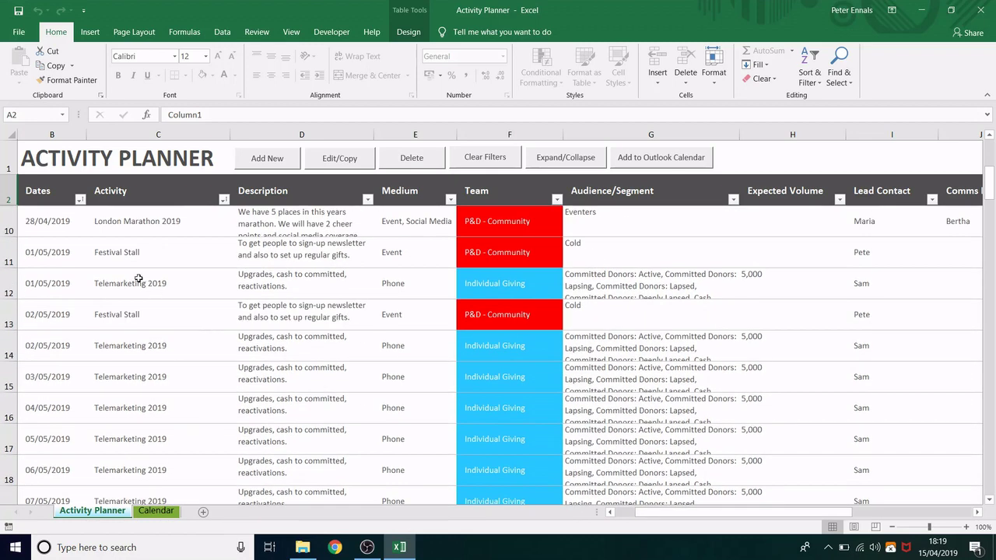
click(119, 259)
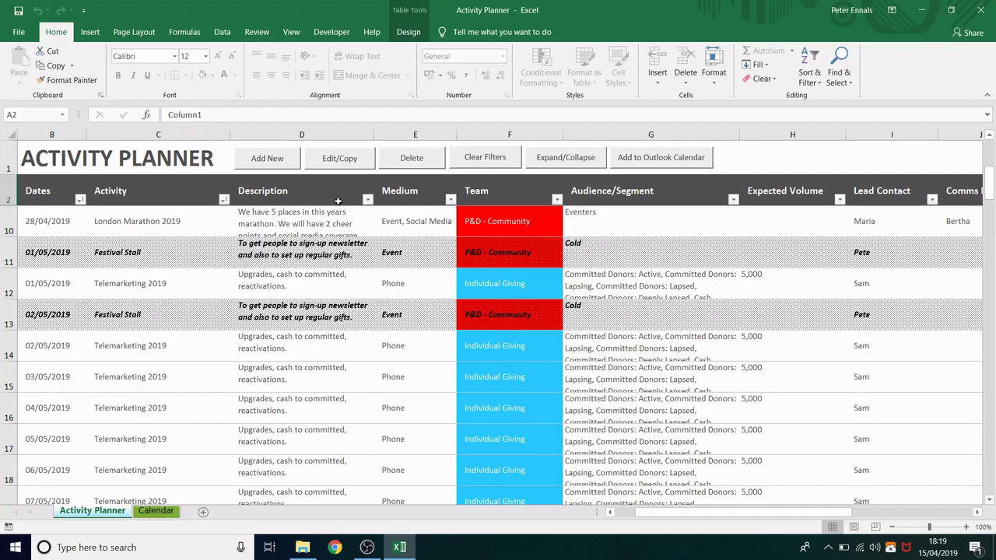
click(340, 164)
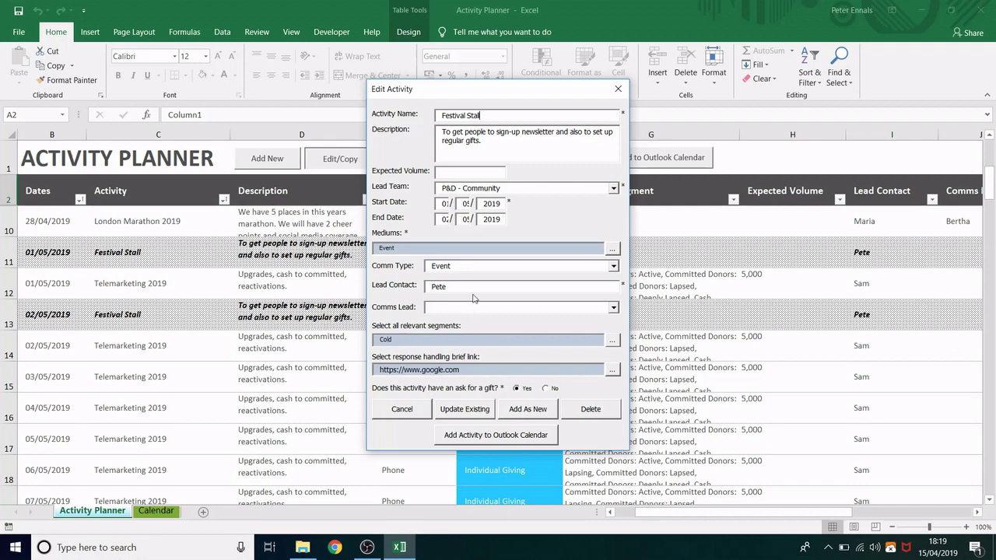
click(442, 204)
click(410, 409)
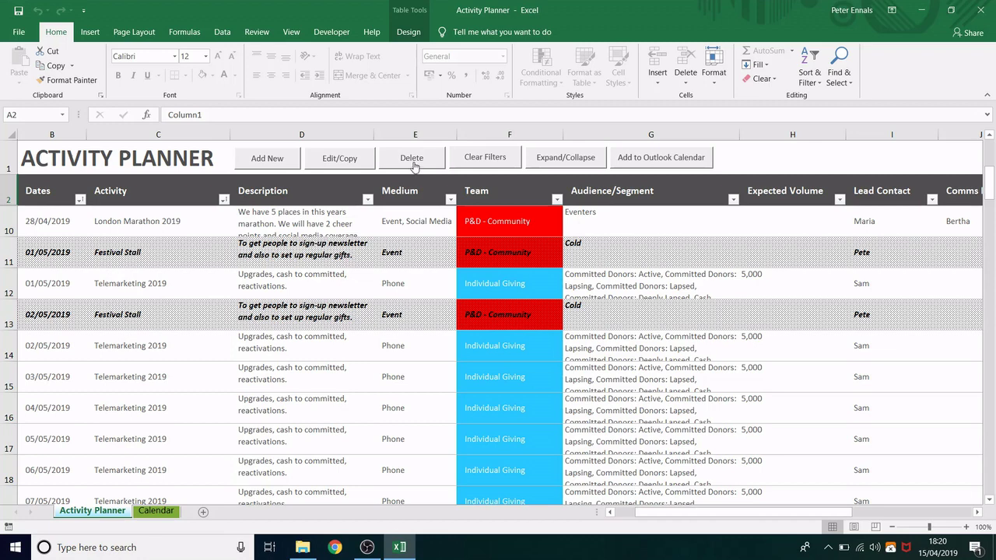
- Delete Festival Stall, confirming with Yes in the Confirm Delete dialog
click(413, 164)
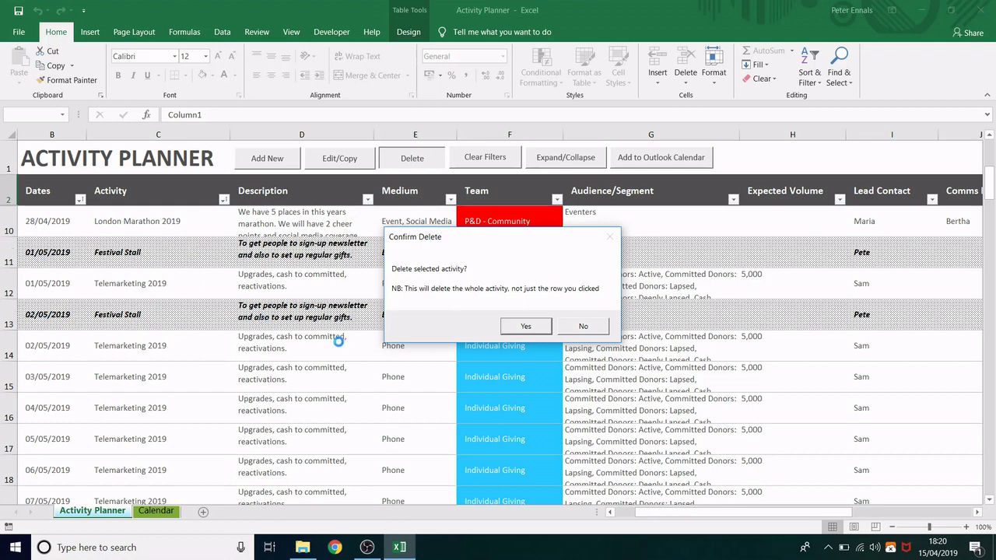
click(527, 326)
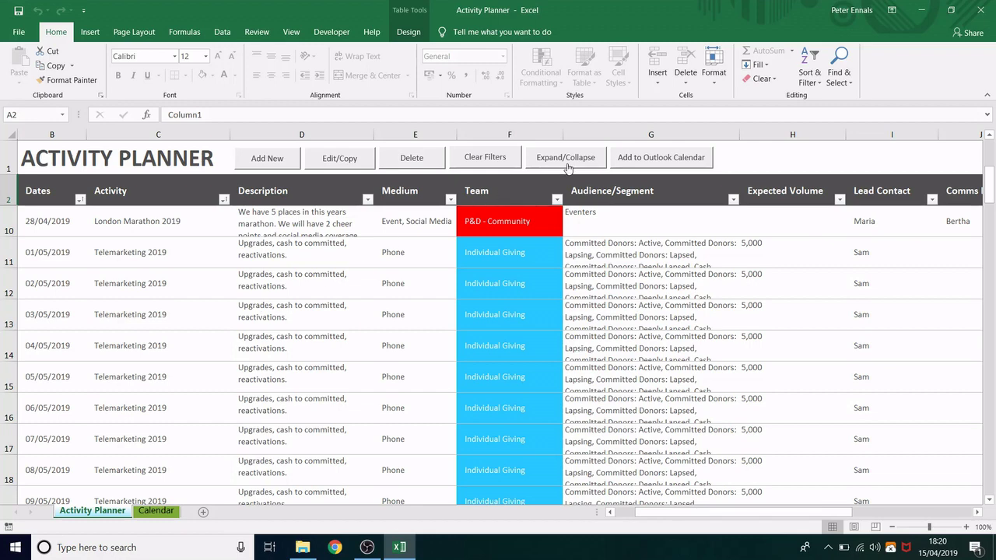
click(565, 163)
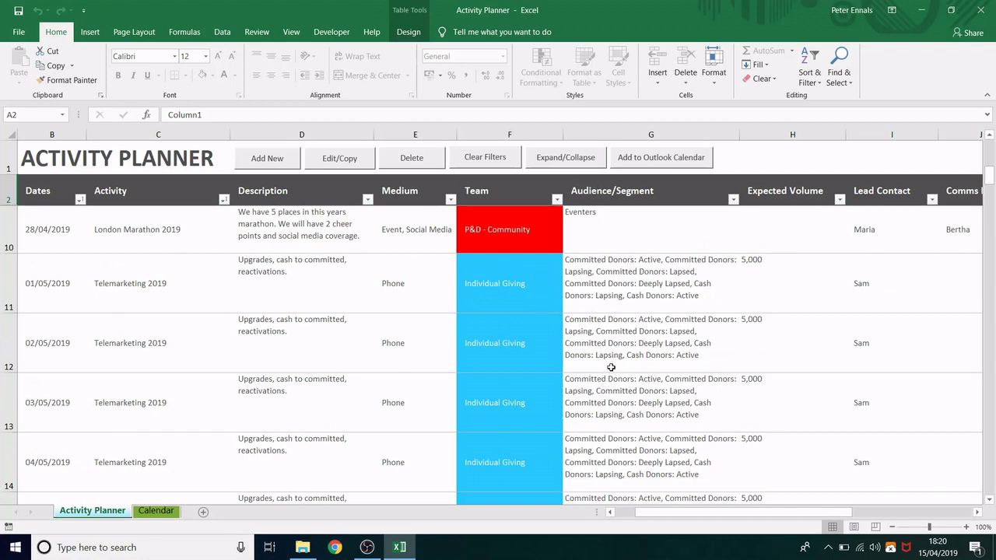
scroll(612, 366, down, 4)
scroll(597, 323, down, 3)
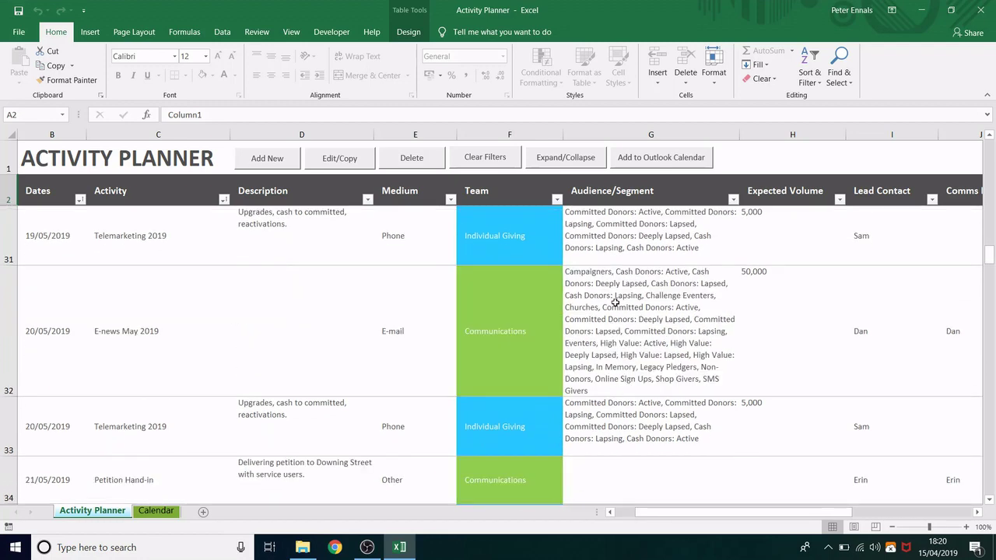
click(570, 163)
click(573, 162)
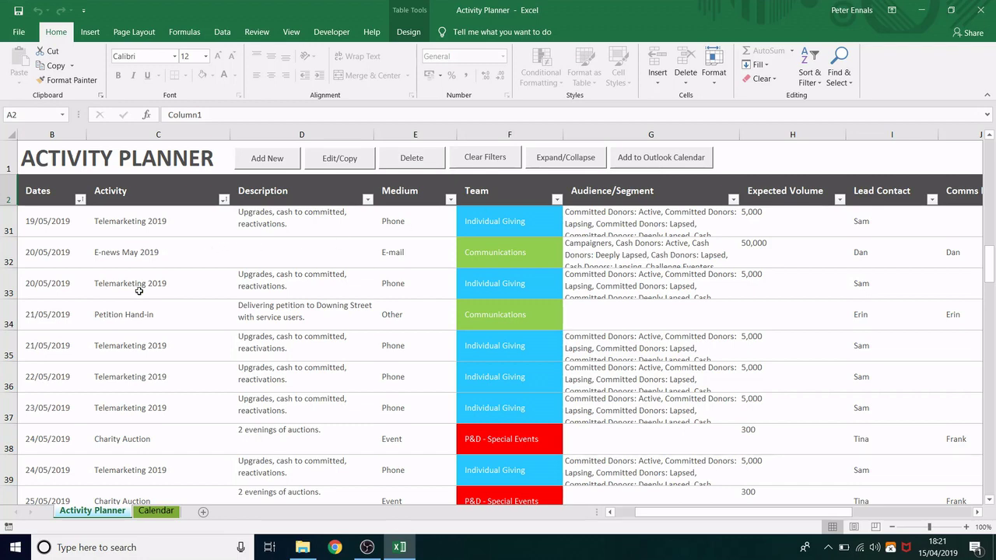
click(142, 315)
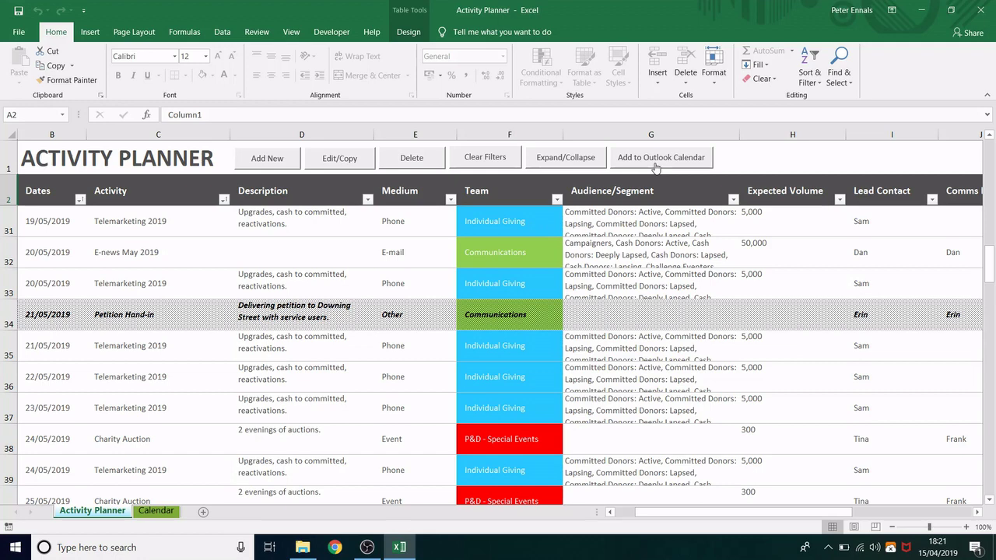
click(655, 158)
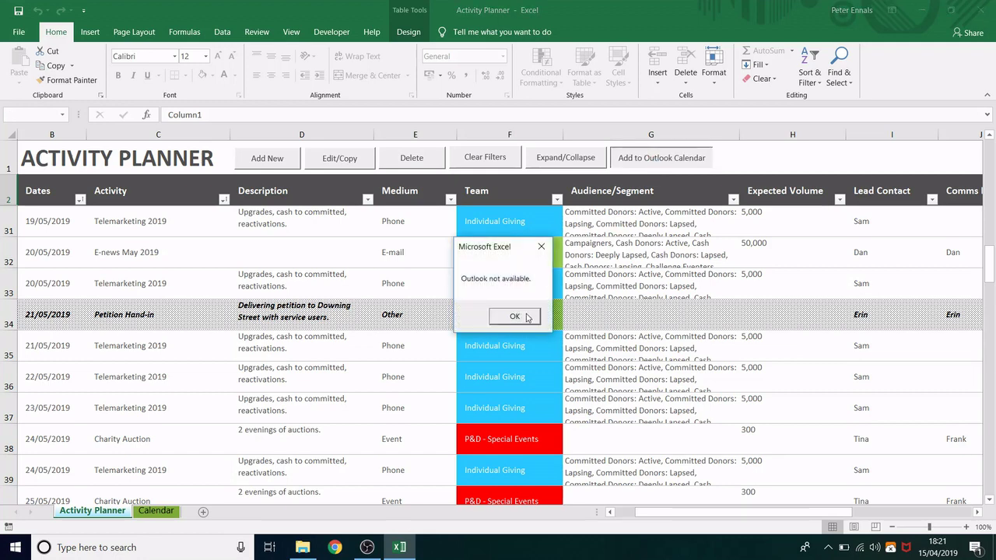
click(527, 317)
click(297, 324)
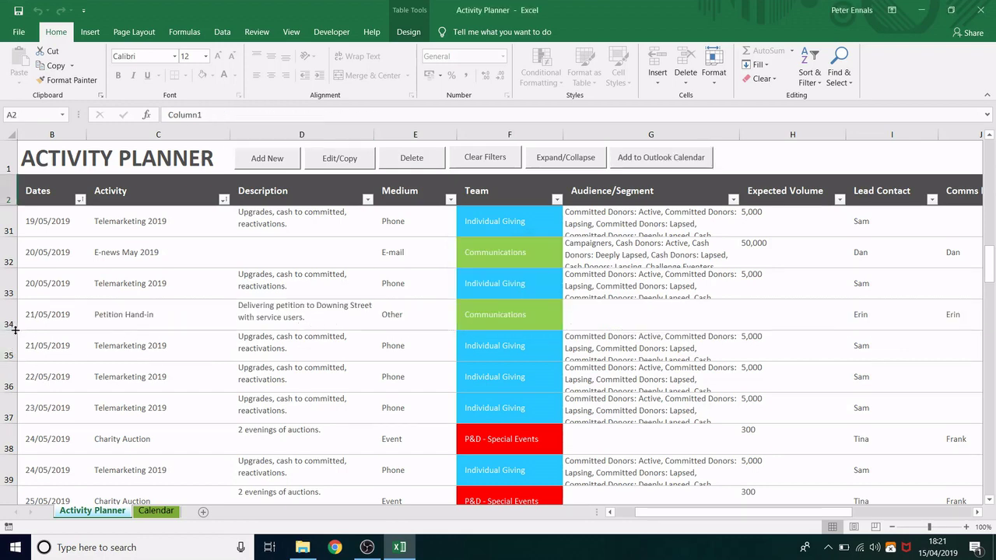
drag(12, 337, 11, 407)
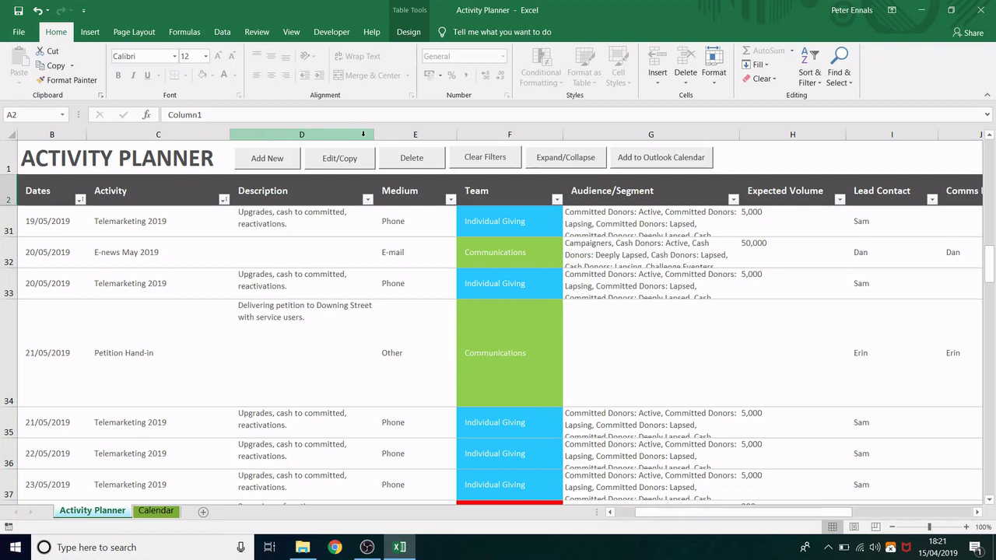
drag(374, 134, 543, 134)
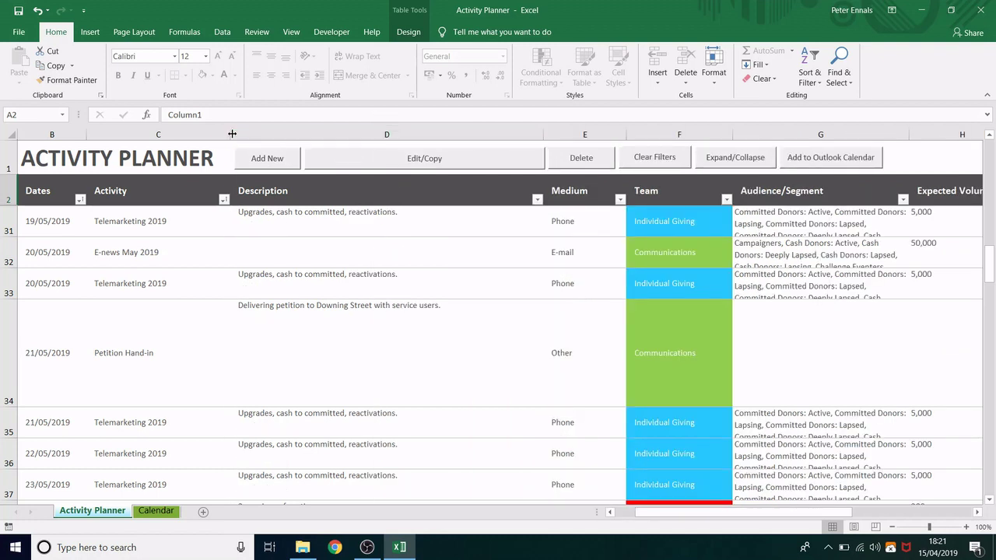
drag(232, 133, 315, 134)
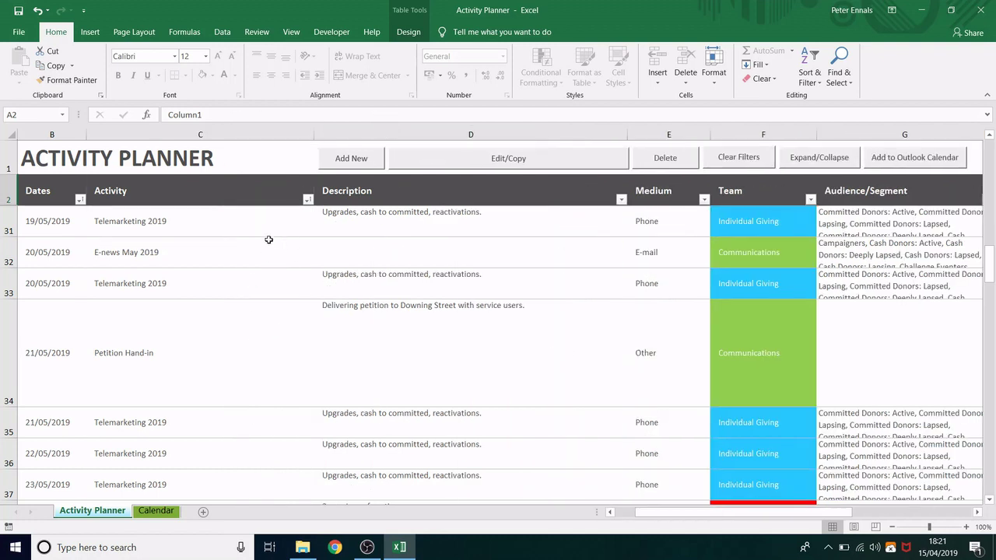
click(148, 511)
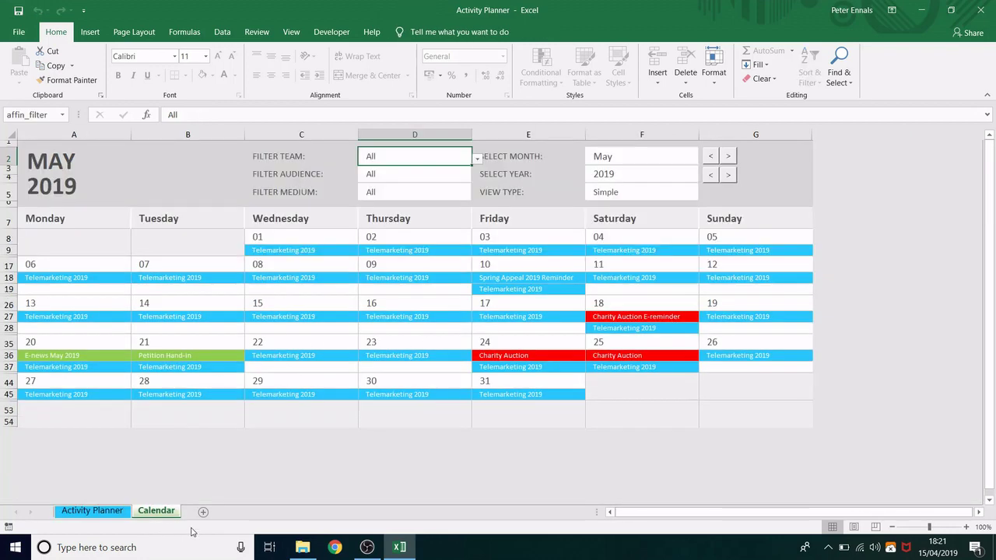
click(116, 511)
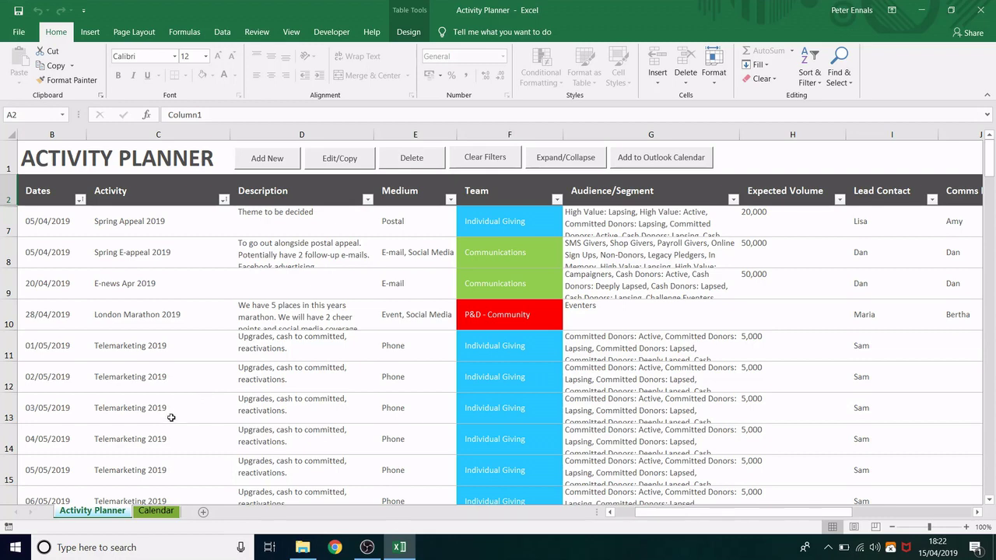
- On the Calendar sheet, step the month back and forward to June, then select April 2019
click(156, 511)
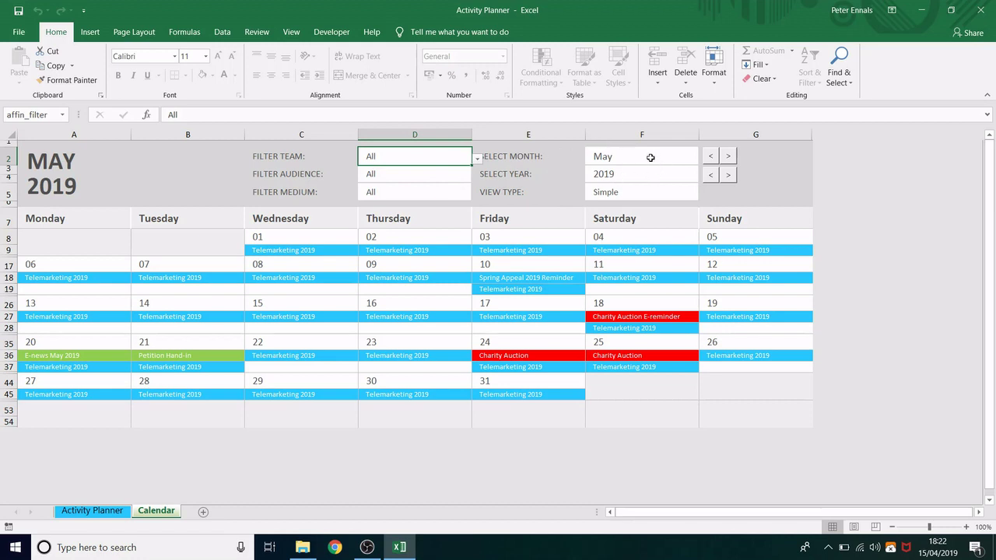
click(651, 156)
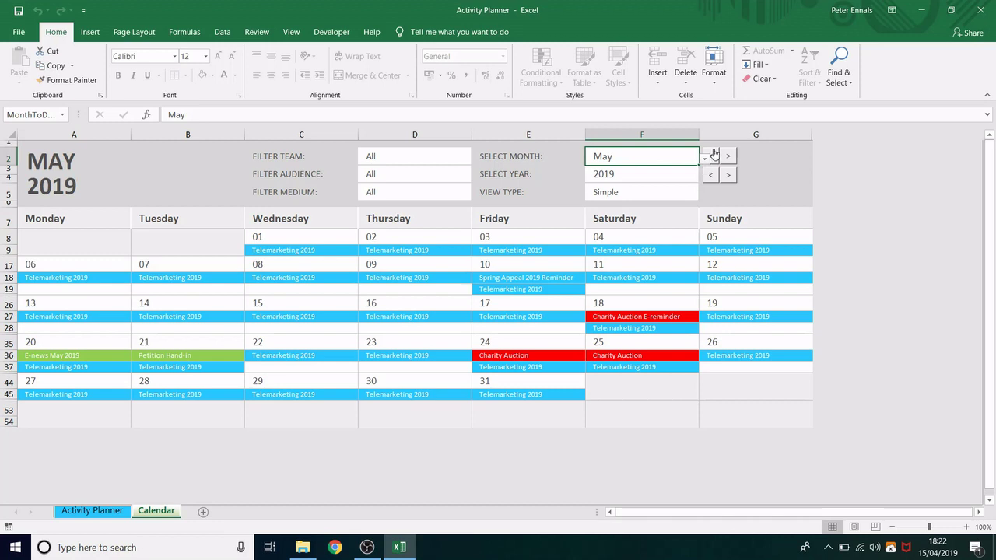
click(712, 153)
click(728, 157)
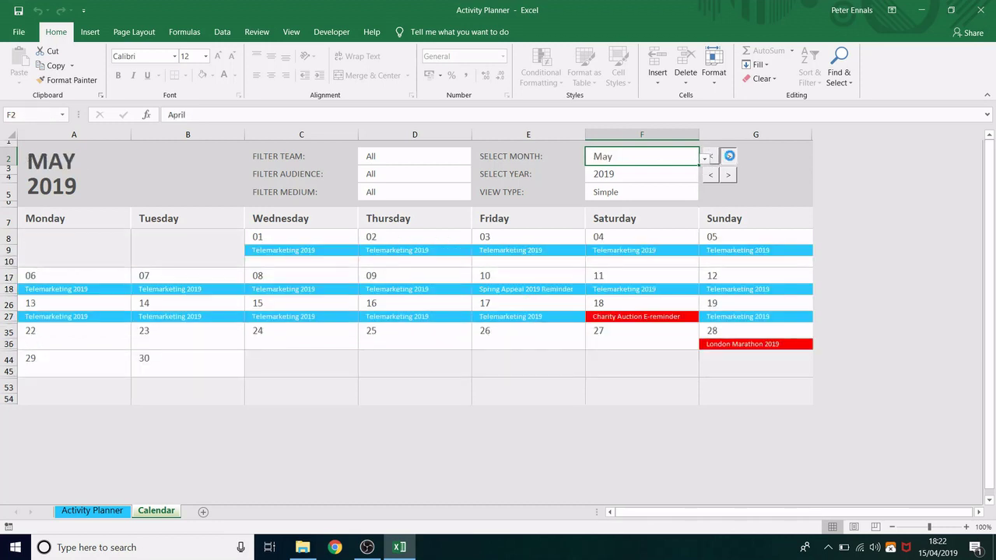
click(729, 158)
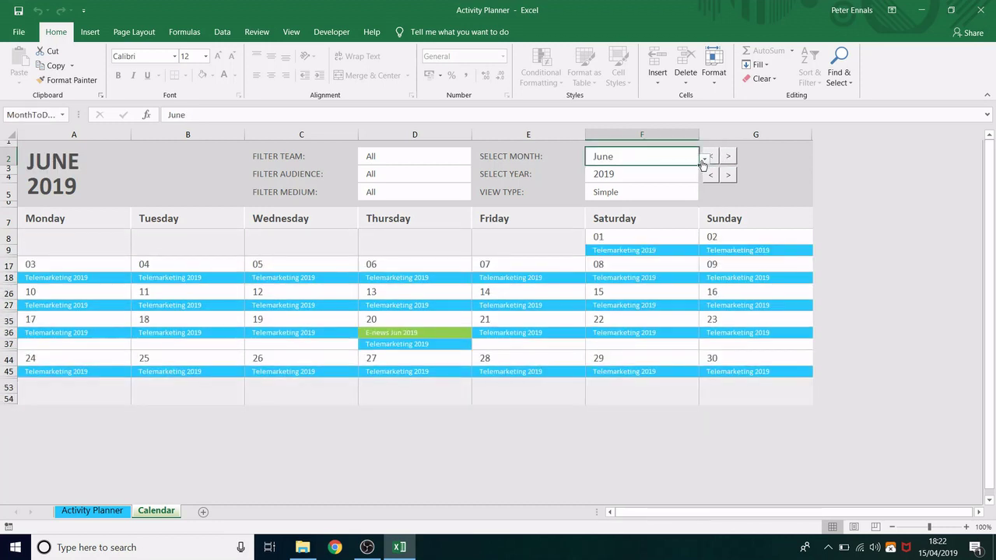
click(704, 159)
scroll(685, 183, up, 2)
click(661, 180)
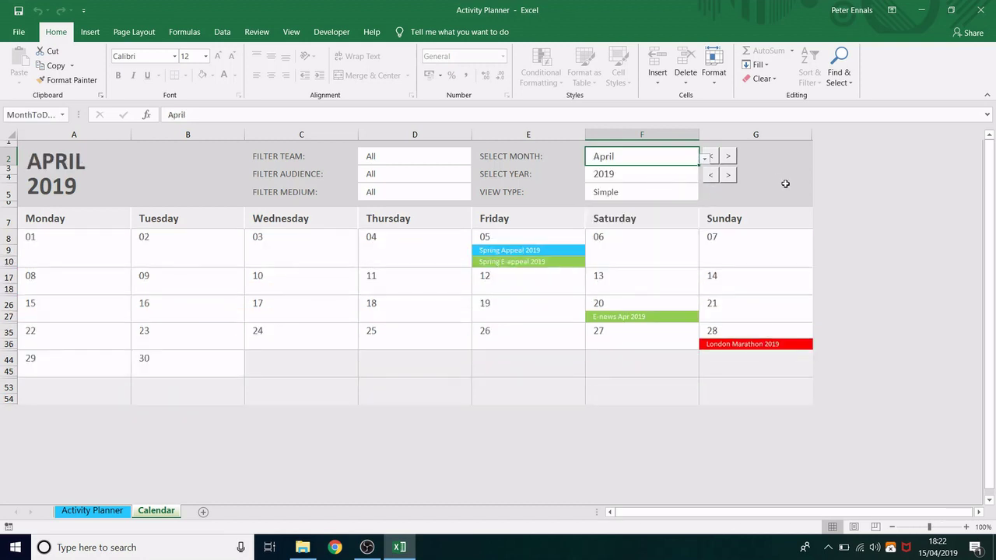
click(659, 180)
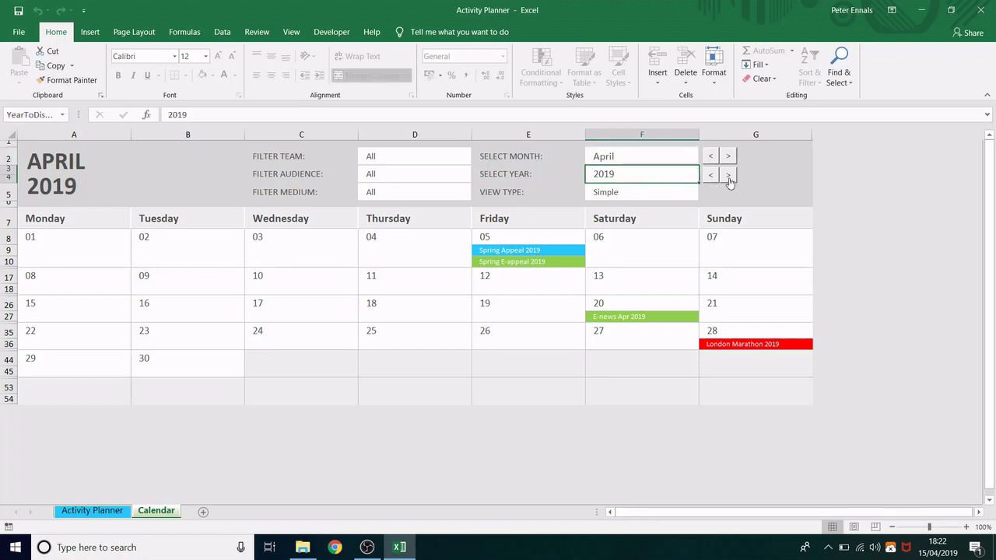
click(728, 176)
click(710, 178)
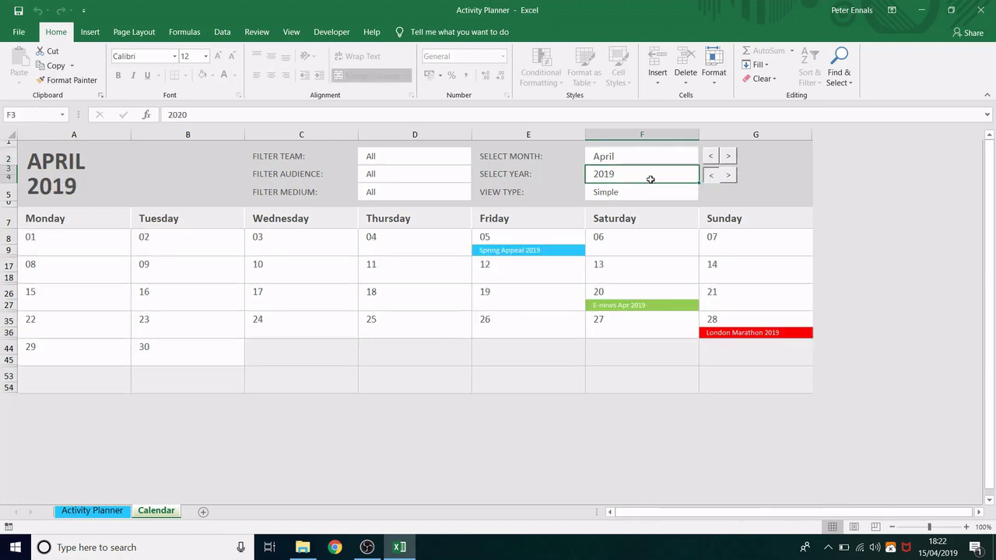
text(2)
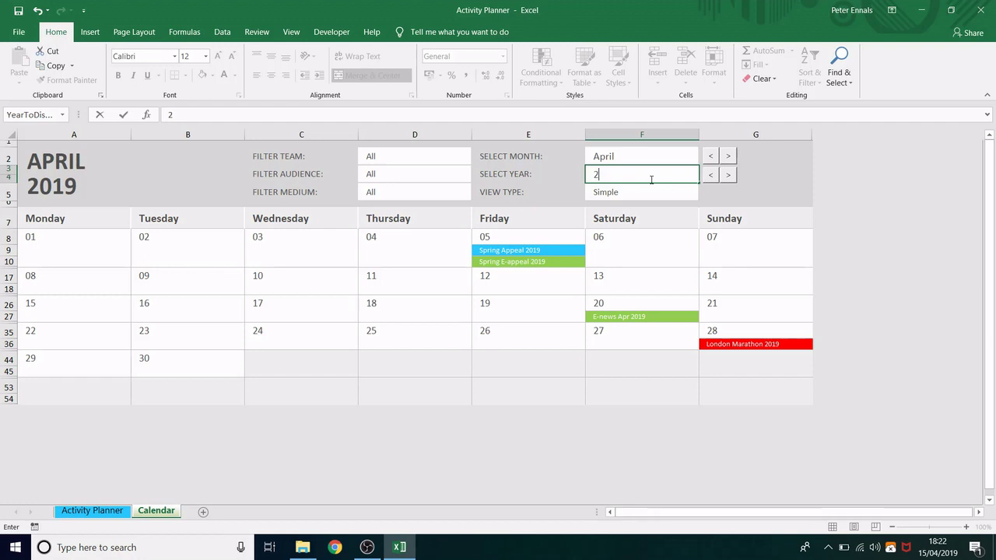
text(020)
key(Return)
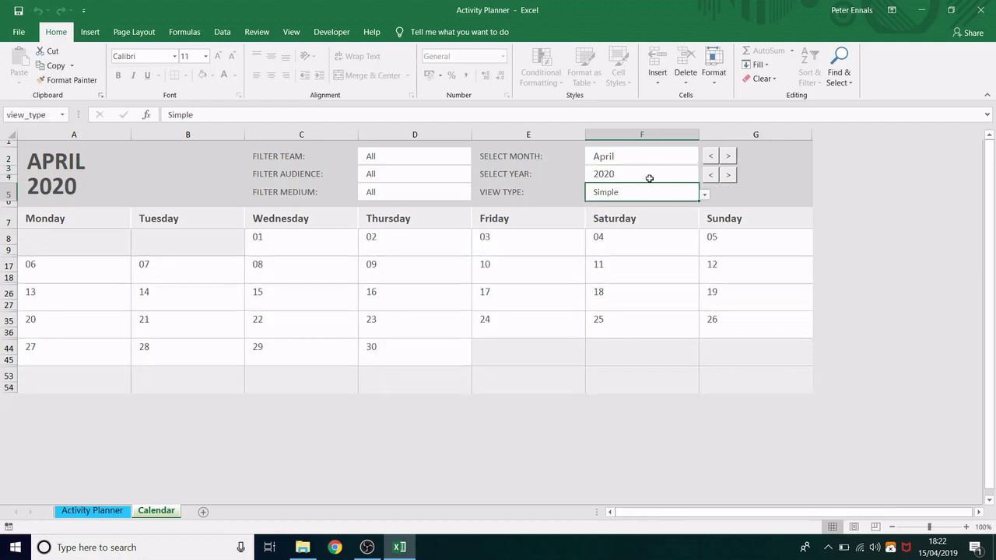
click(647, 175)
text(2022)
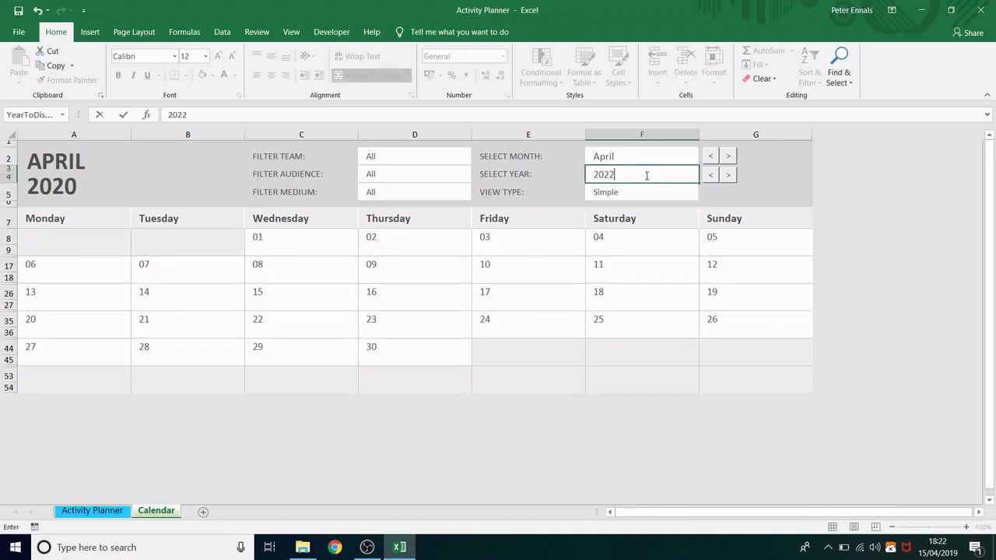
key(Return)
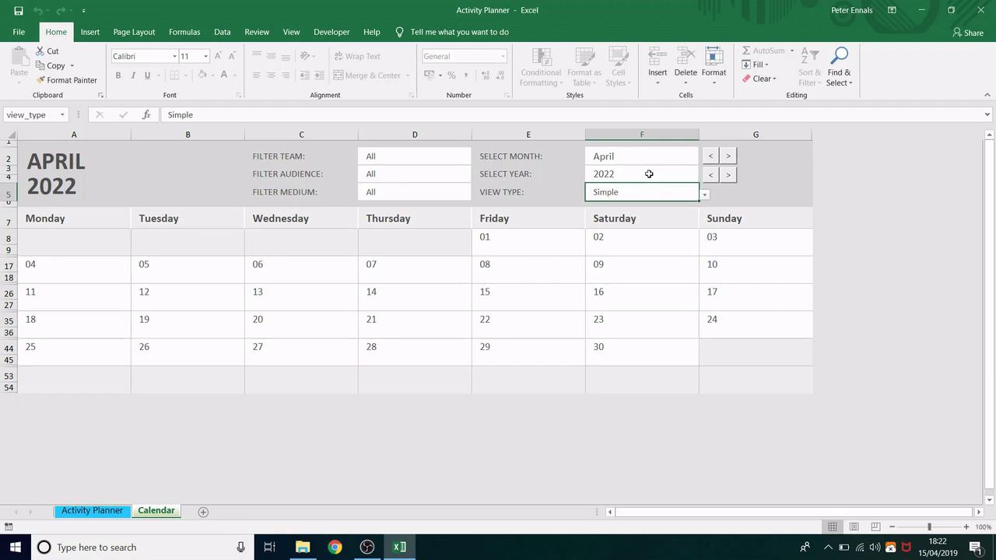
click(684, 179)
text(2019)
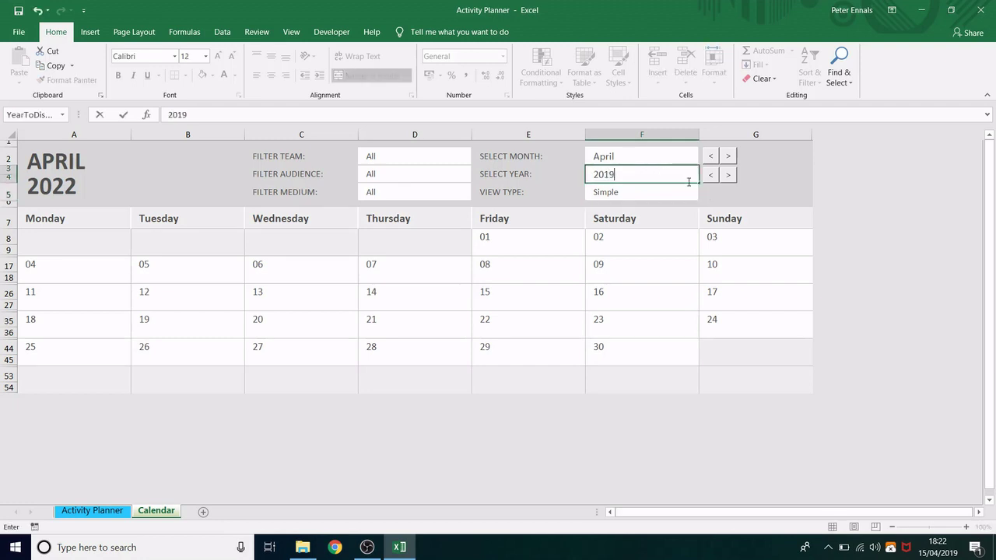
key(Return)
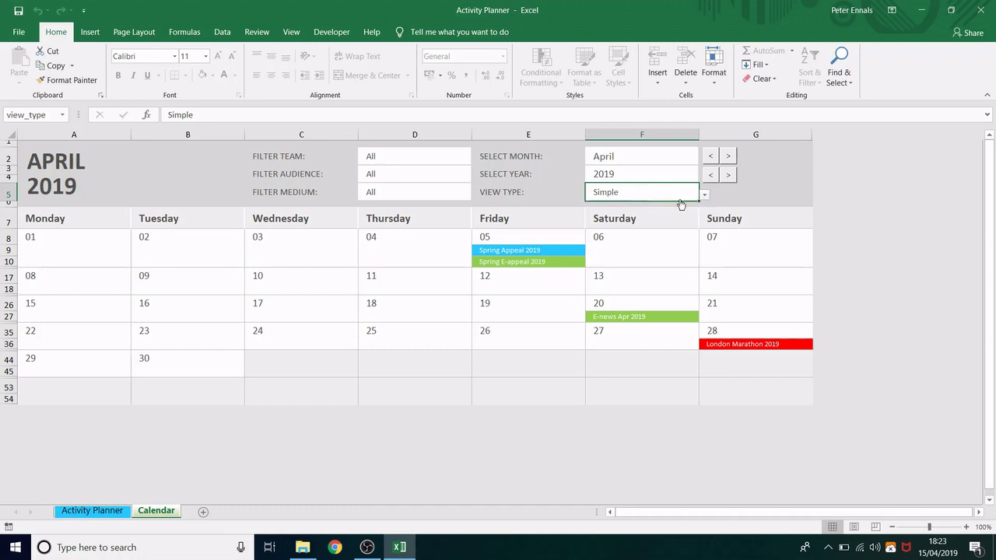
- Set the calendar's VIEW TYPE to Detailed
click(704, 196)
key(Escape)
click(704, 195)
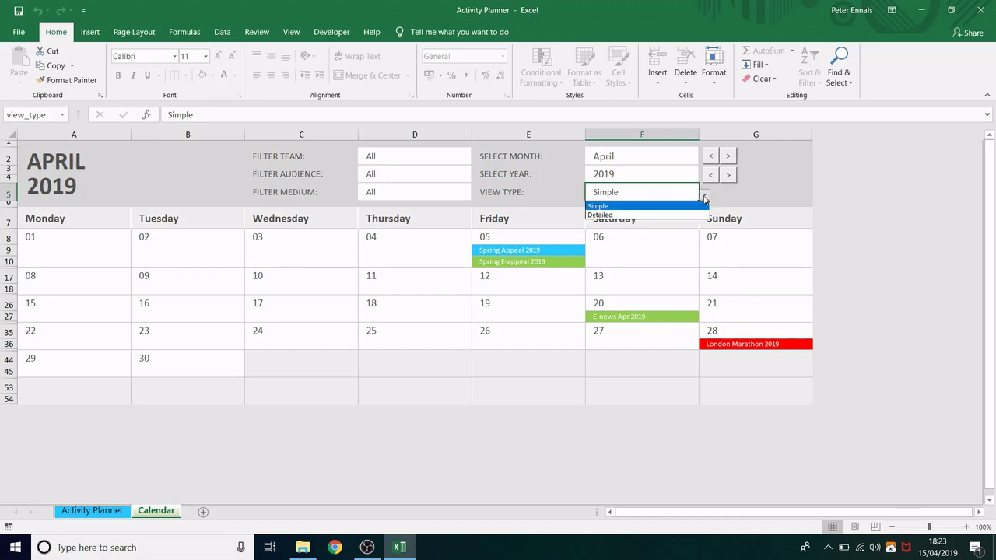
click(617, 215)
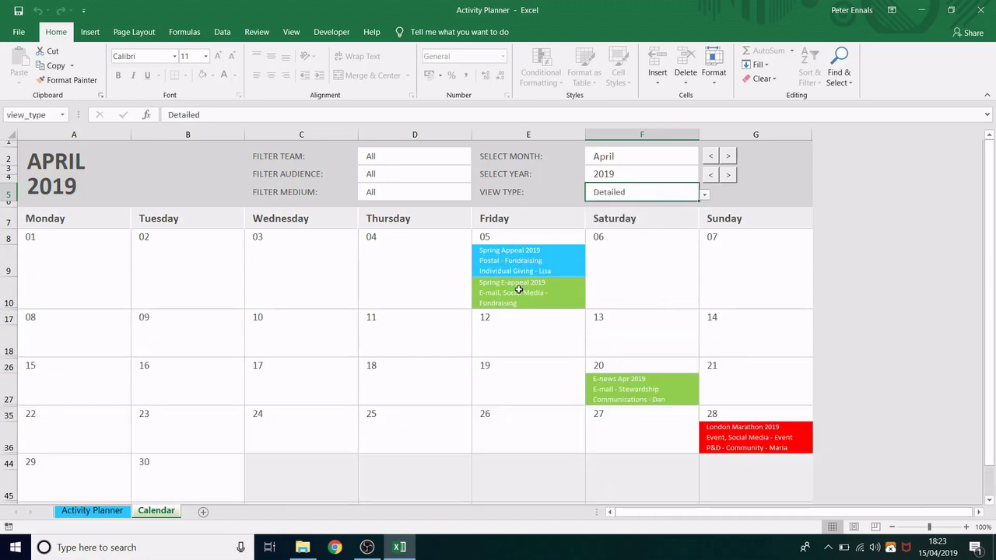
- Autofit rows to show the full Spring Appeal and Spring E-appeal text, then glance at Activity Planner
double_click(6, 276)
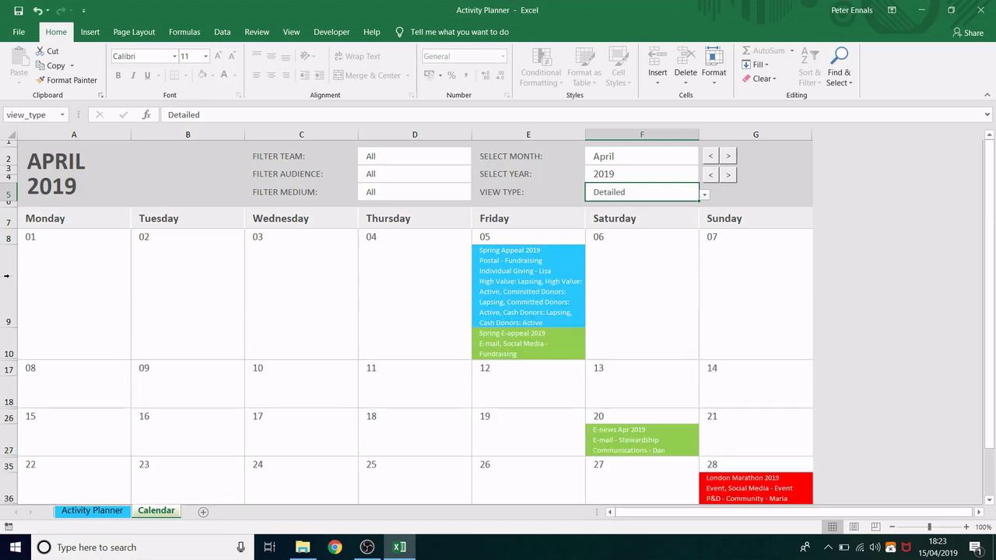
click(8, 356)
double_click(8, 356)
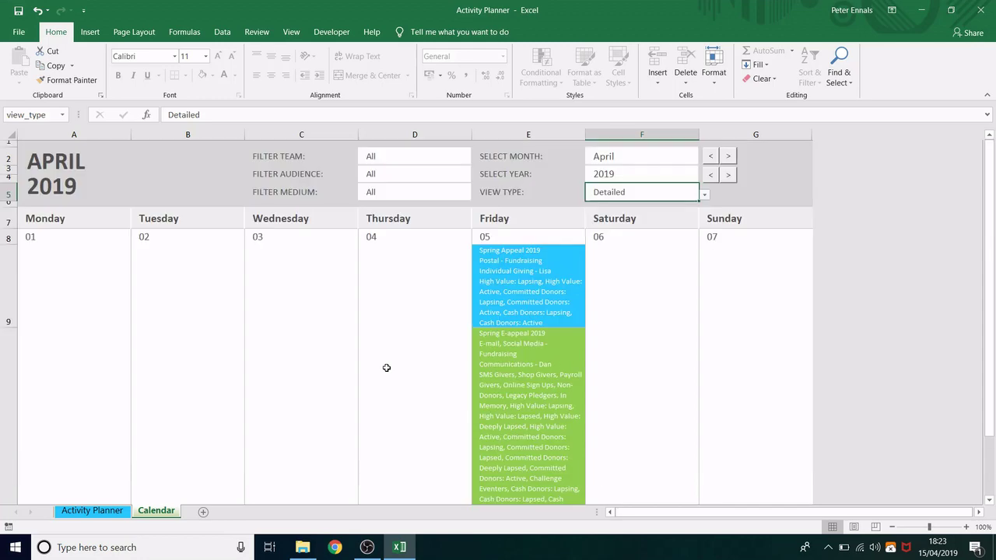
click(92, 511)
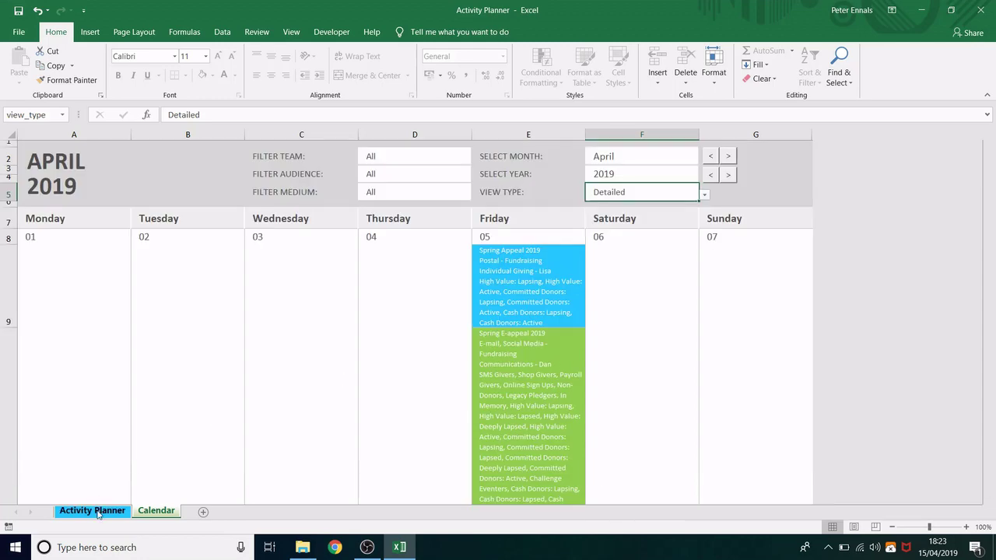
click(148, 511)
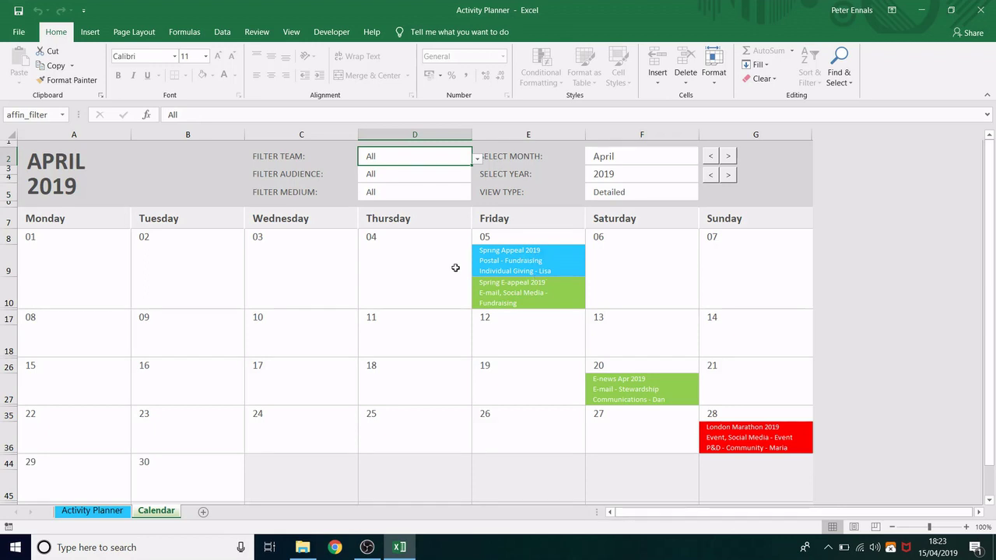
- Set VIEW TYPE back to Simple so only activity names appear
click(682, 199)
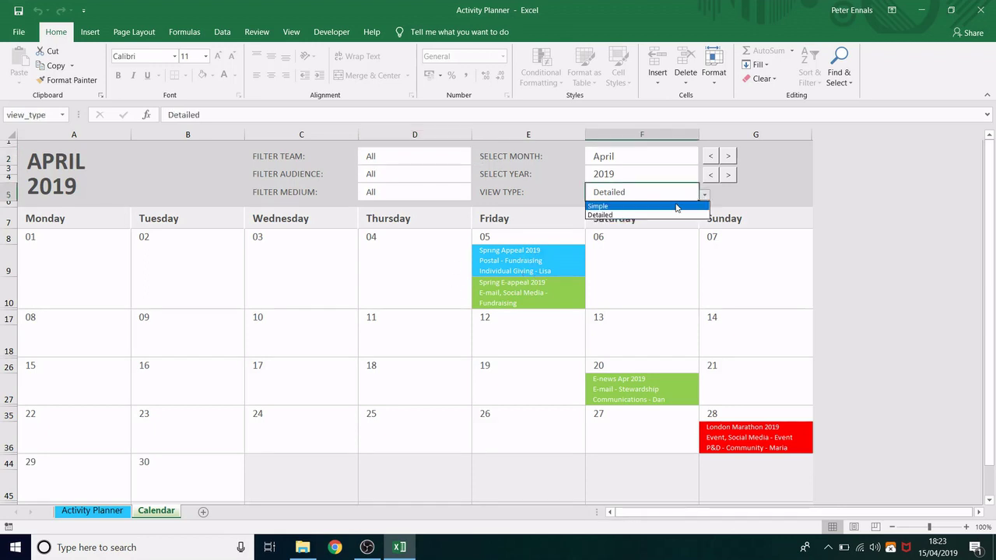
click(677, 208)
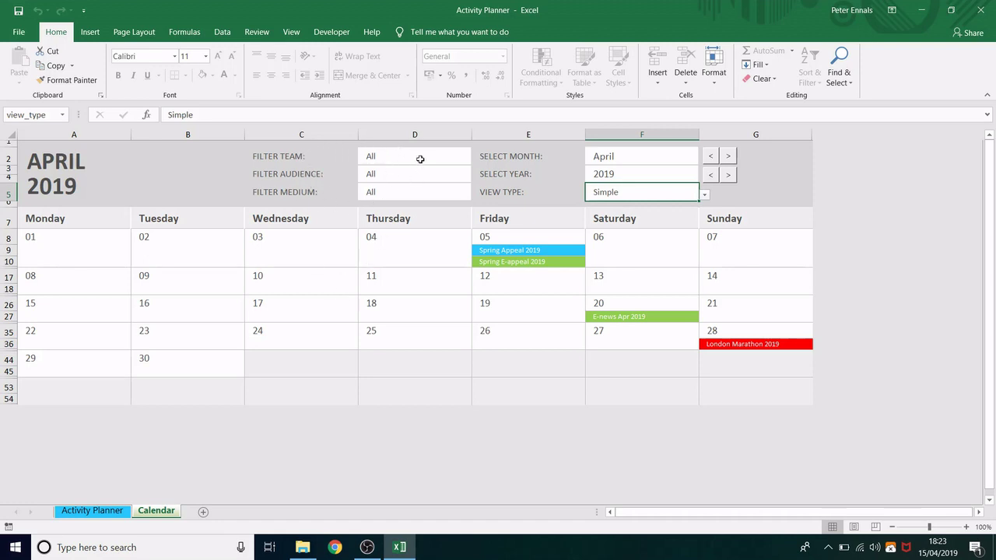
- Filter the calendar's team to Individual Giving
click(466, 160)
click(477, 158)
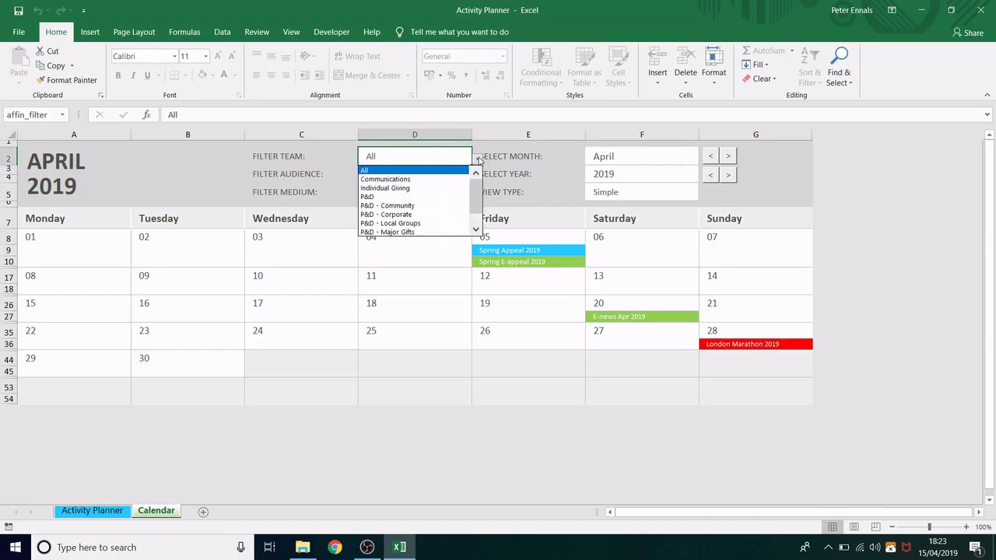
click(411, 190)
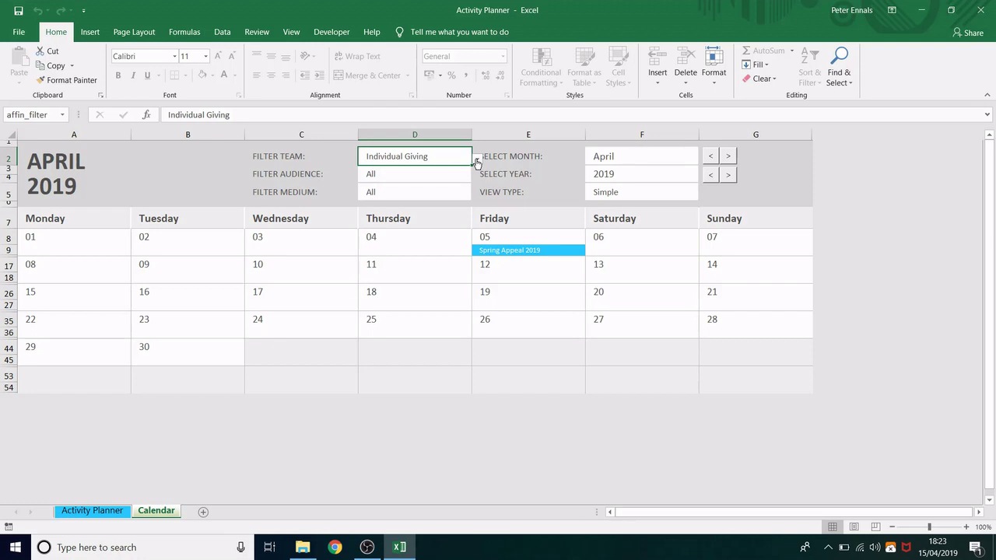
- Advance the calendar to May 2019 and reset the team filter to All
click(730, 159)
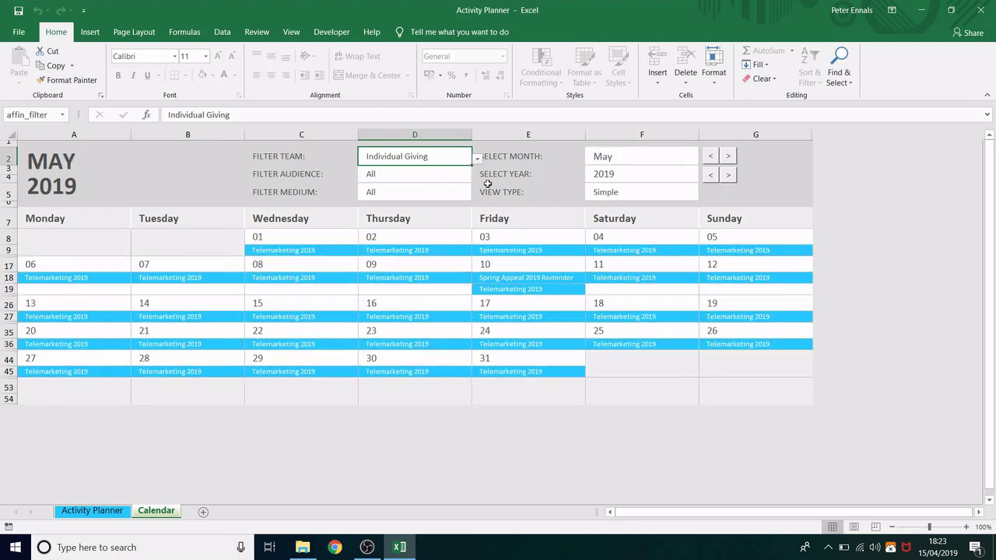
click(476, 159)
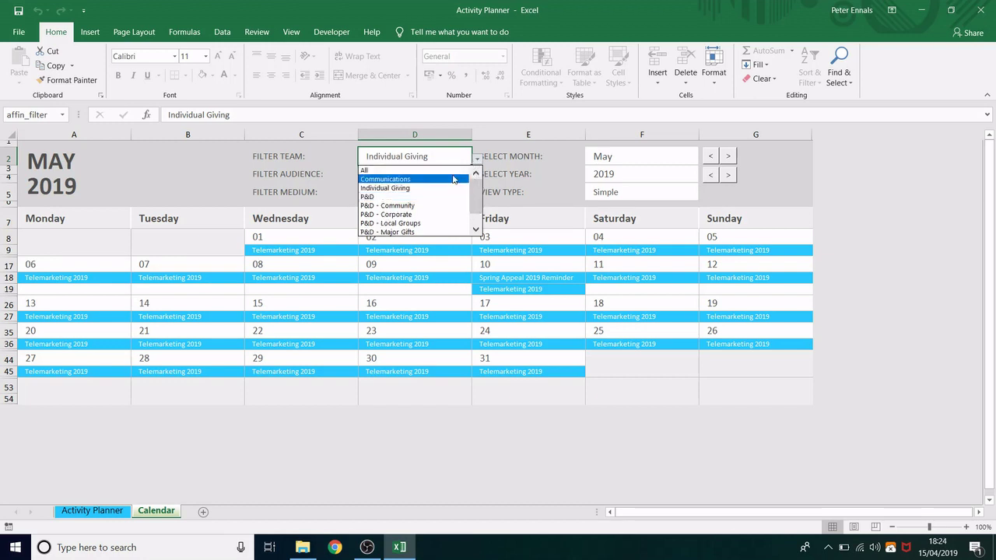
click(430, 170)
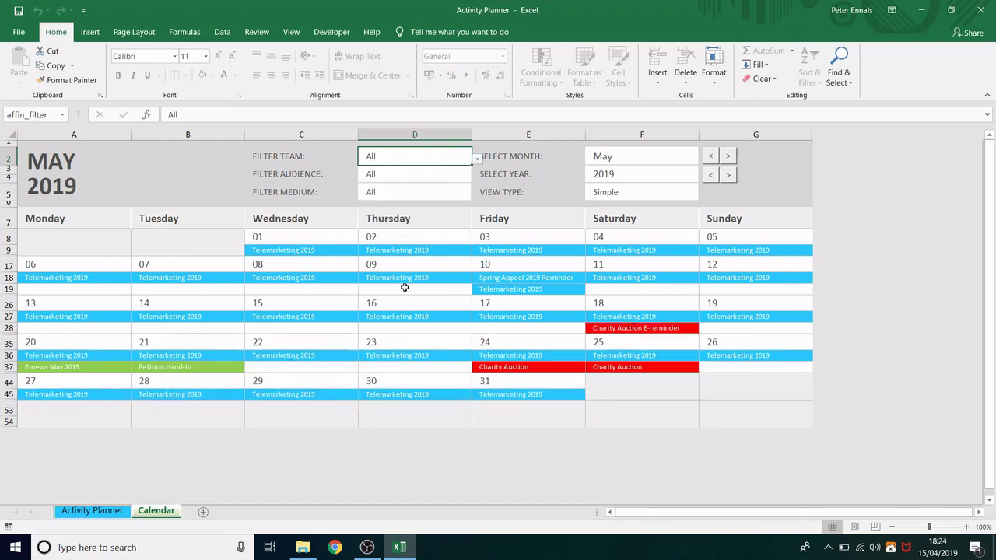
click(443, 174)
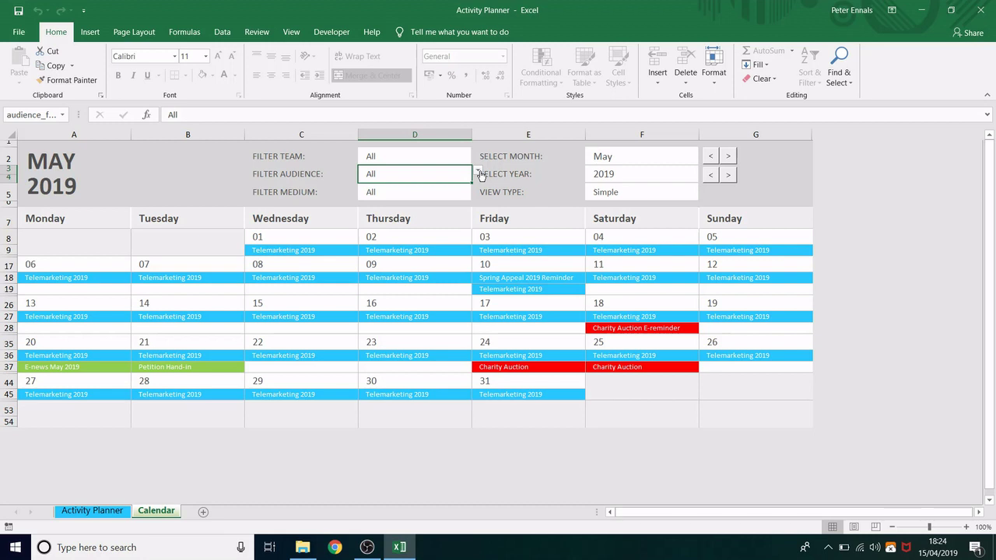
click(478, 173)
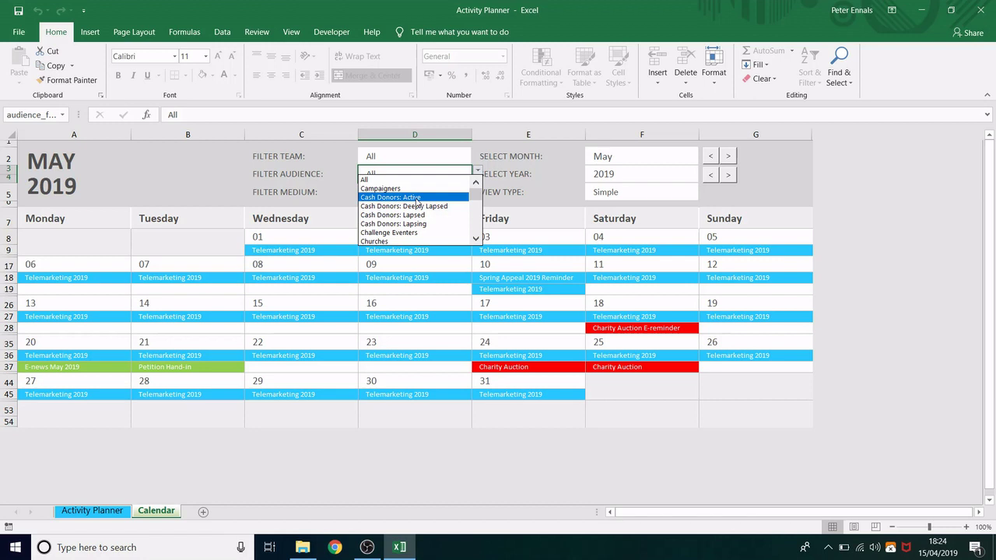
click(416, 197)
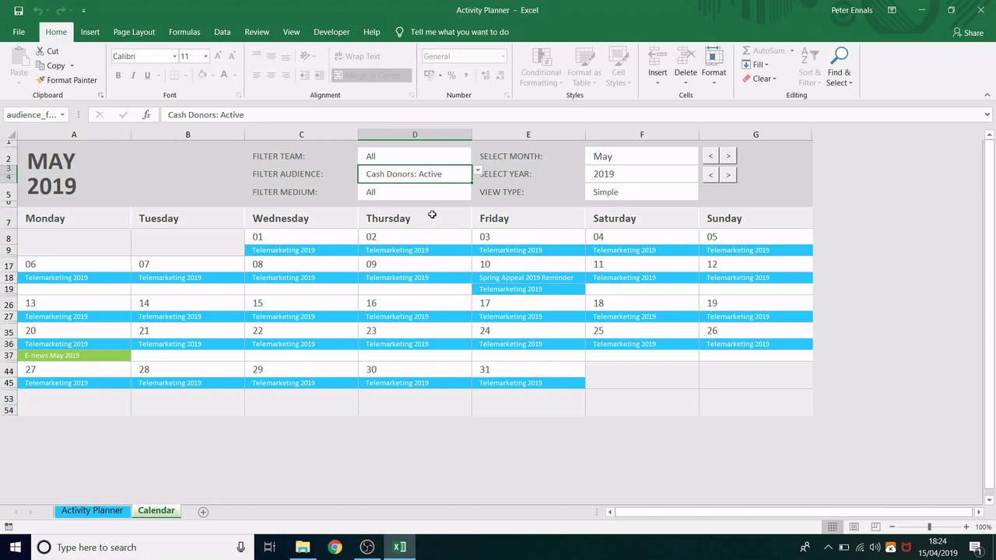
click(477, 171)
key(Up)
key(Up)
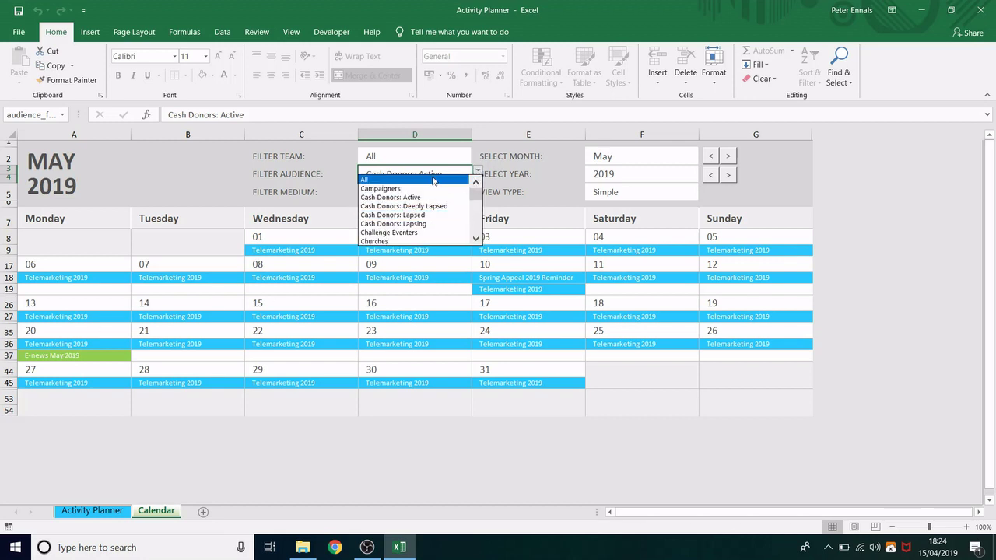
key(Return)
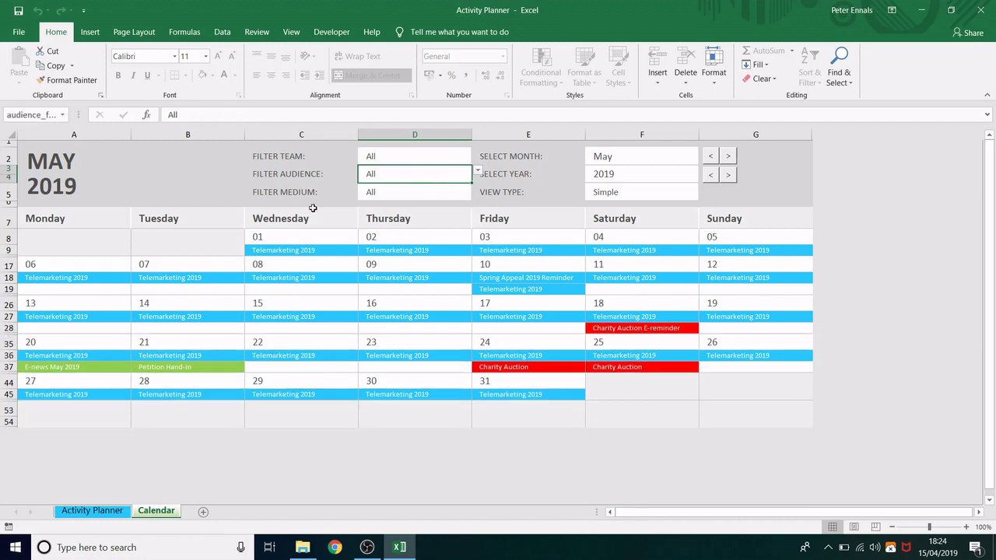
click(439, 193)
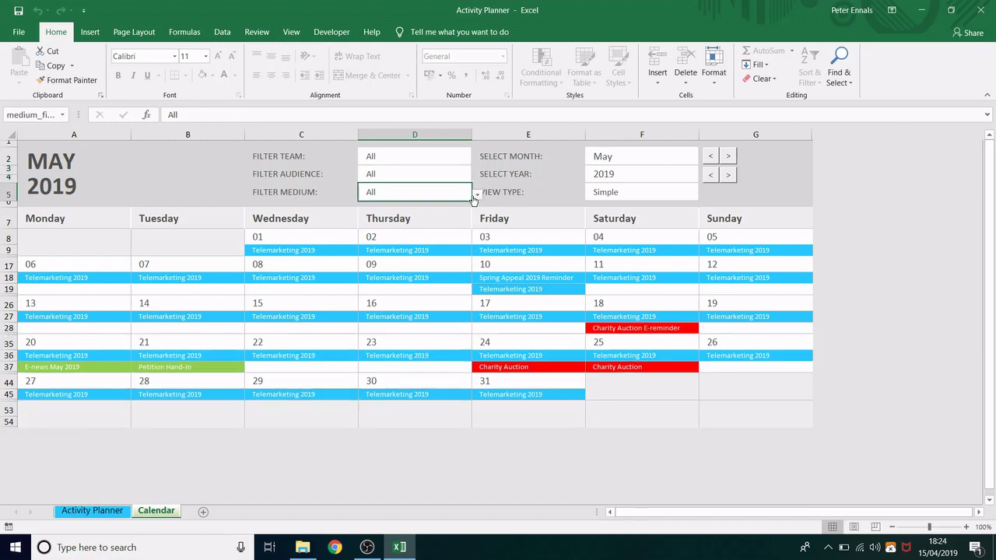
click(476, 197)
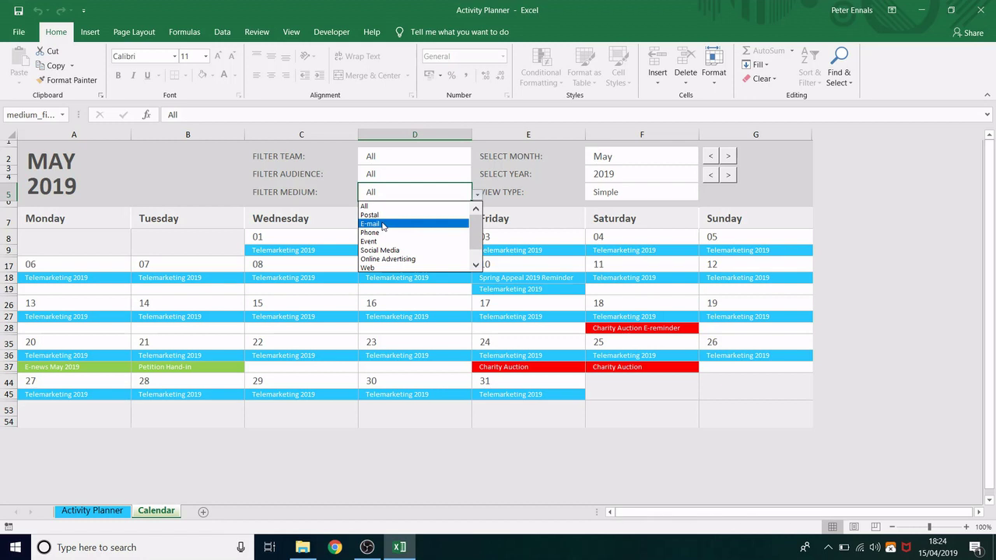
click(383, 225)
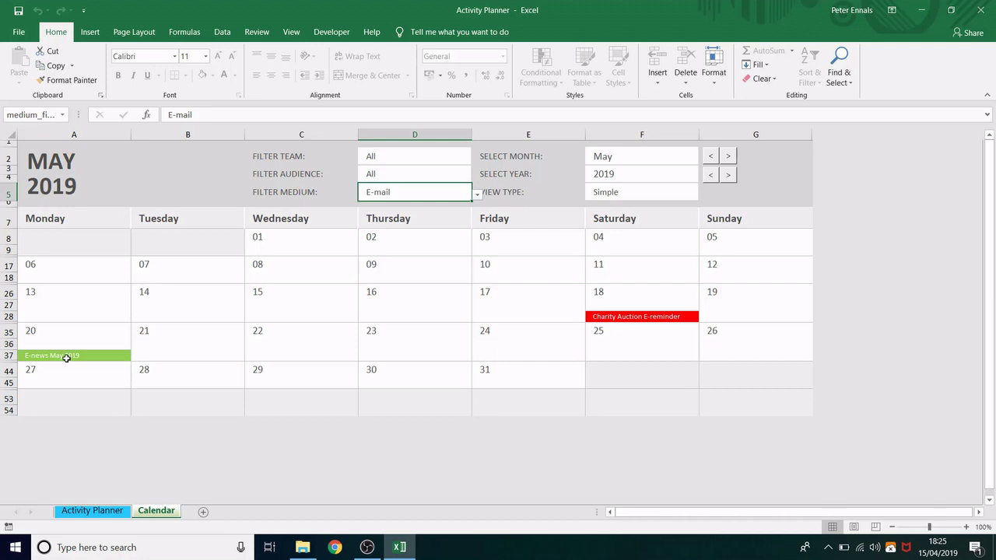
click(685, 193)
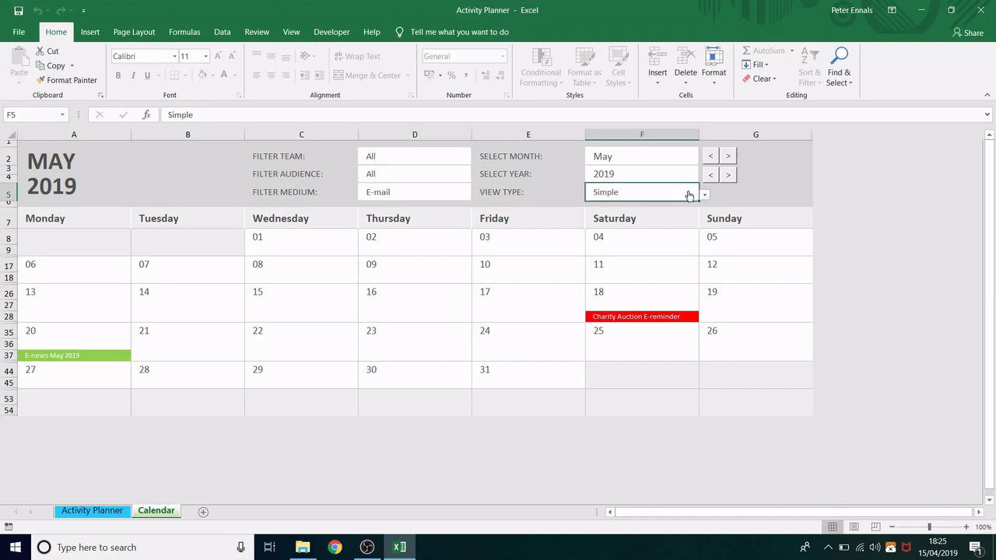
click(665, 215)
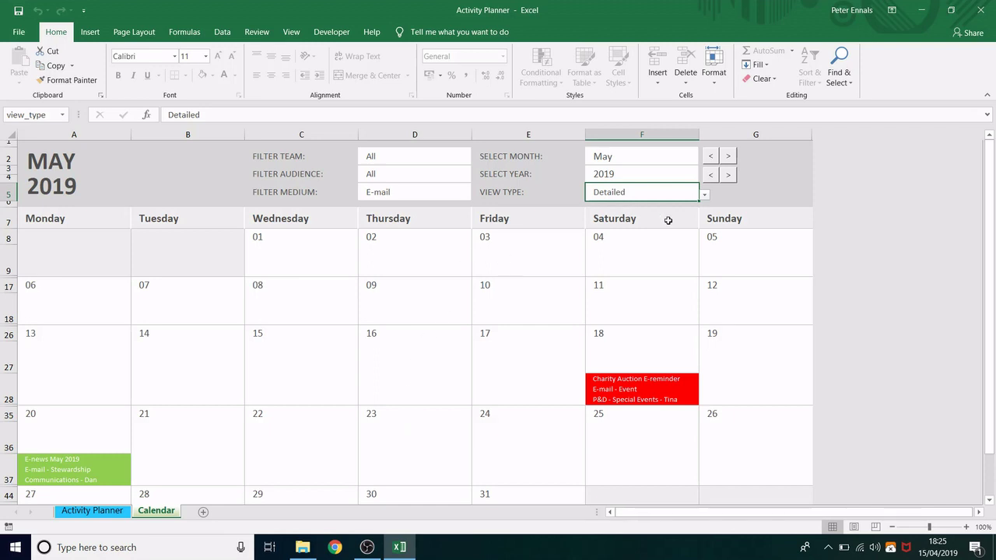
click(704, 195)
click(663, 206)
click(467, 198)
scroll(474, 226, up, 1)
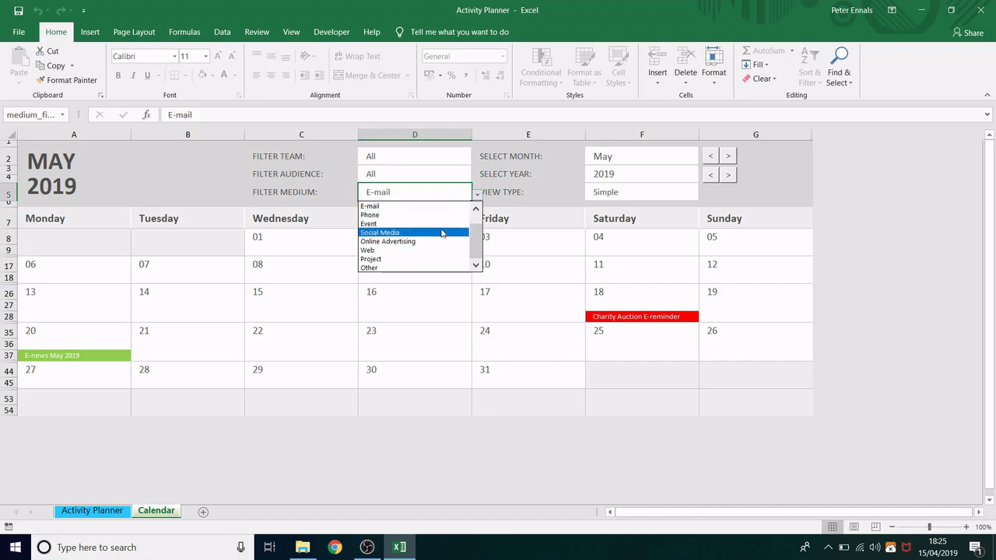
click(439, 206)
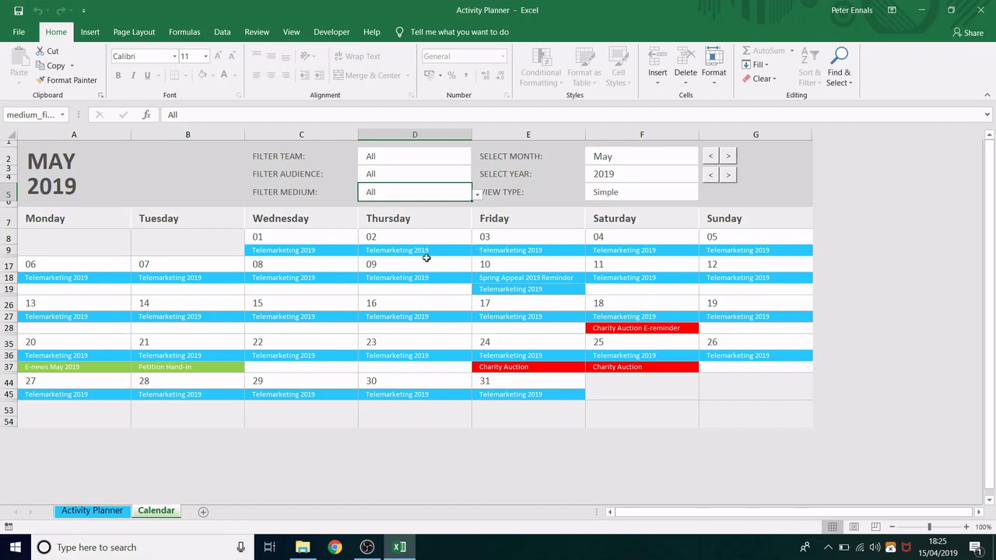
- Open the Telemarketing 2019 and Charity Auction E-reminder Edit Activity forms, closing each unchanged
double_click(284, 249)
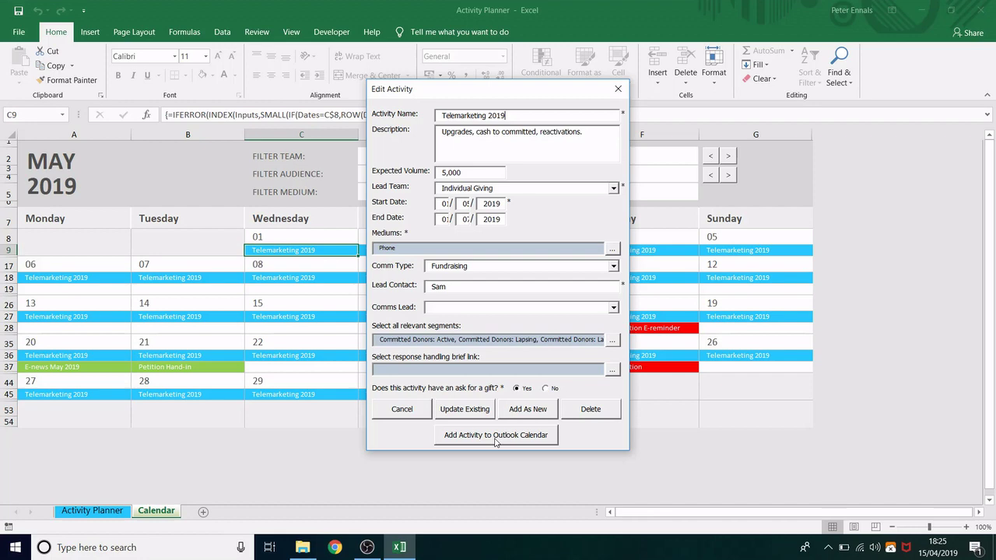
click(618, 89)
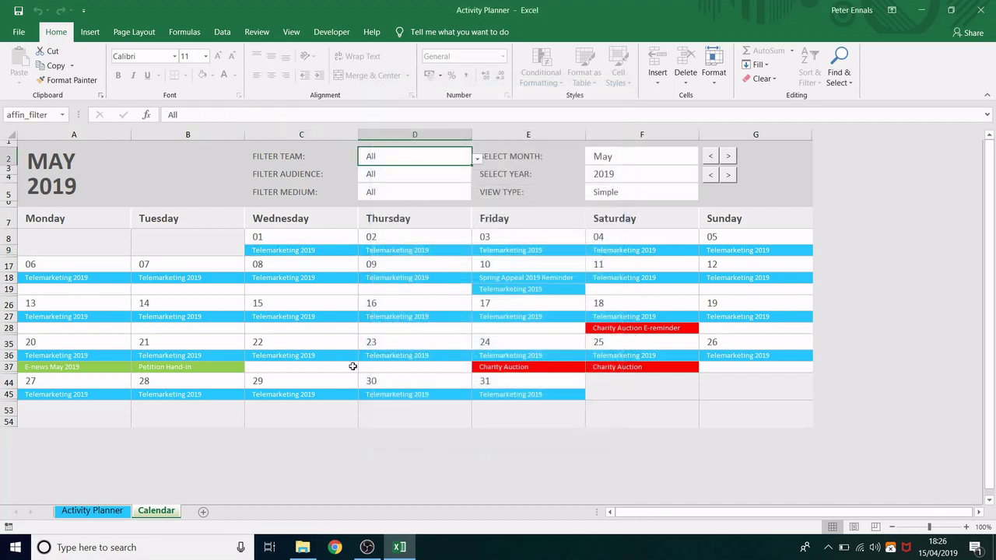
click(92, 511)
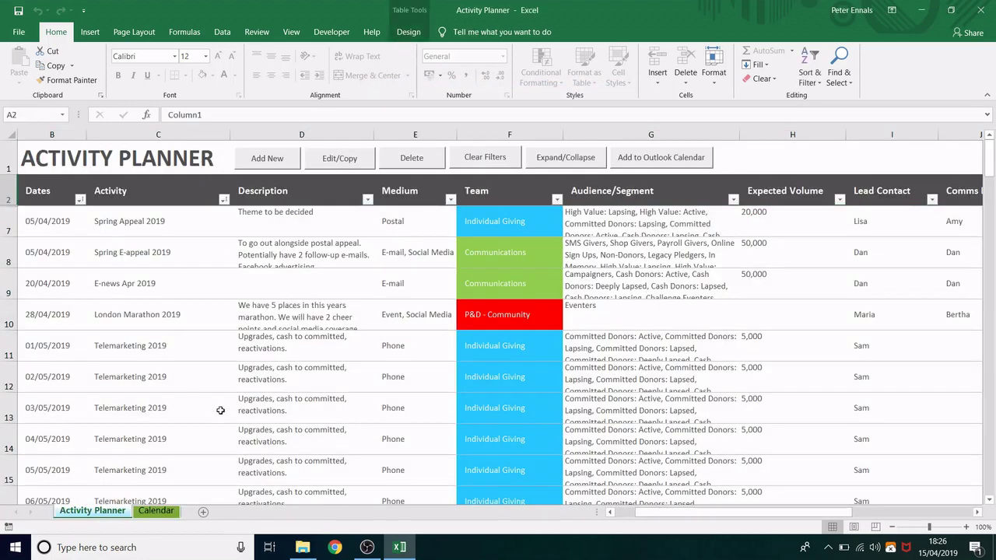
click(159, 509)
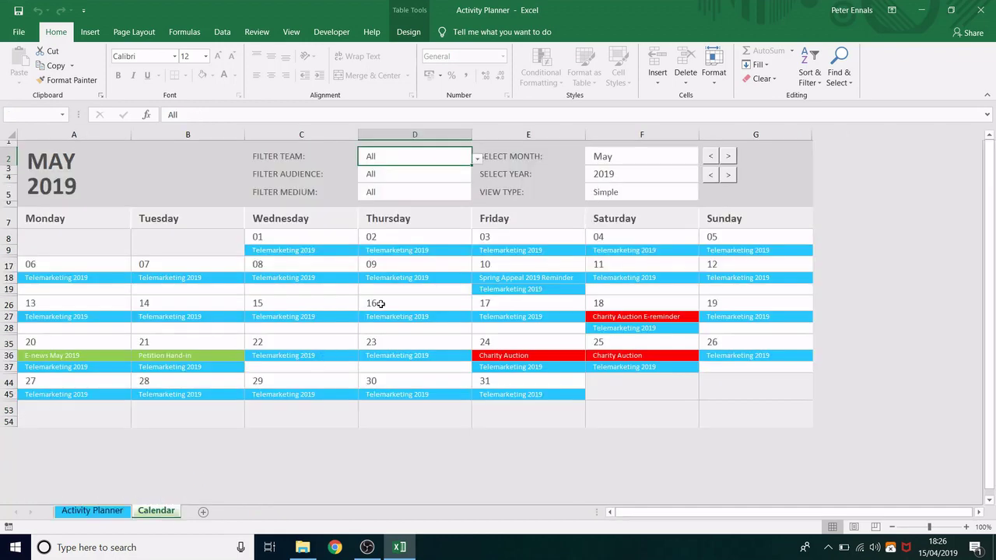
double_click(629, 317)
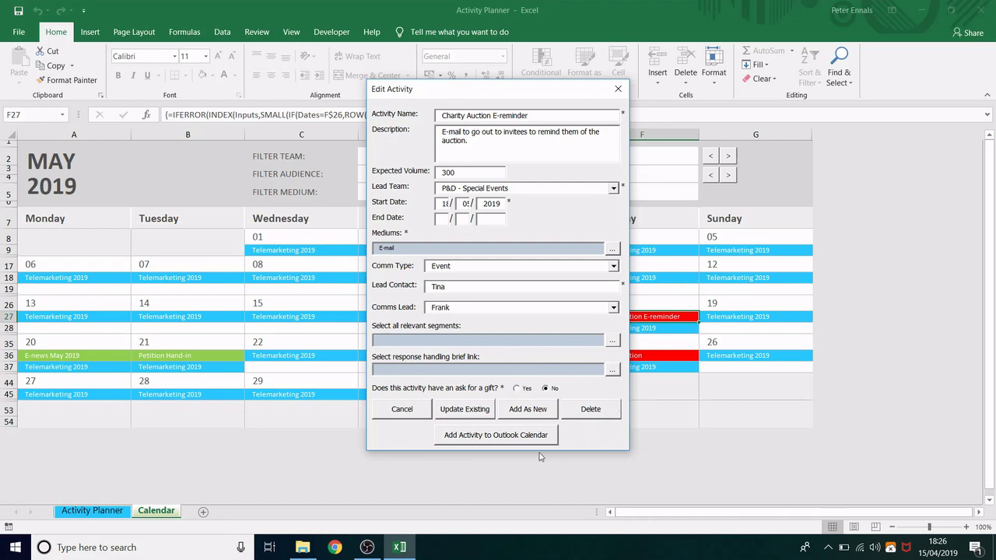
click(618, 88)
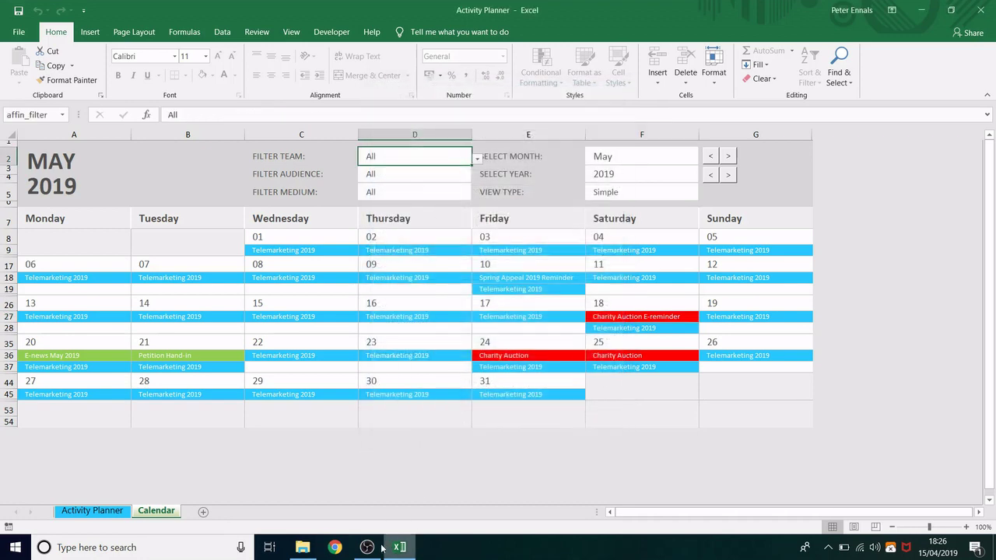